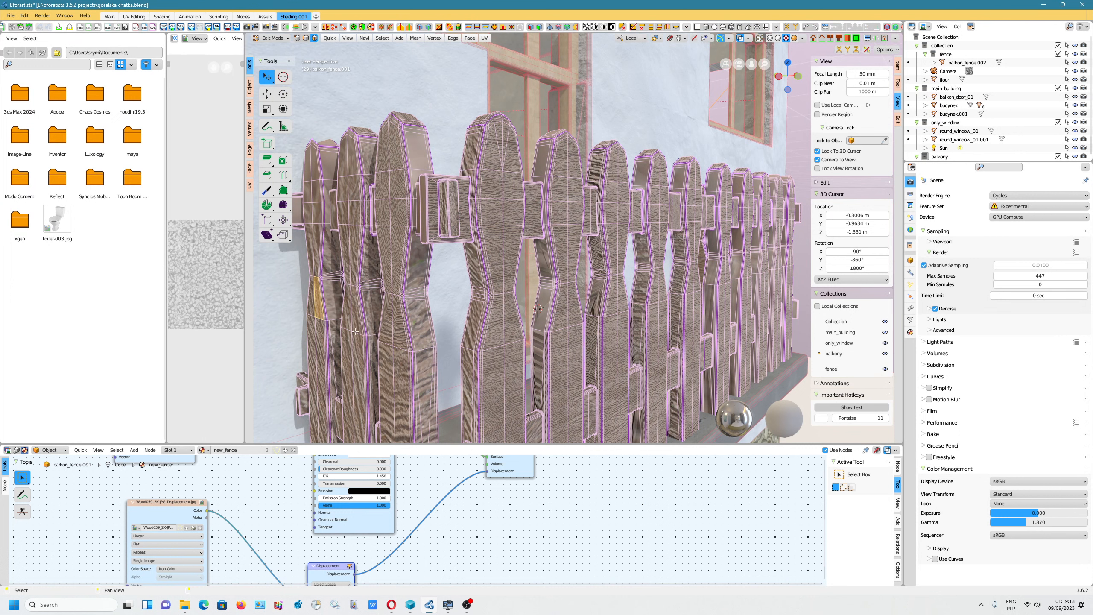
Step: Select the linked flat faces of the three planks at the near end of the fence and grow the selection
left_click(357, 316, "shift")
left_click(400, 335, "shift")
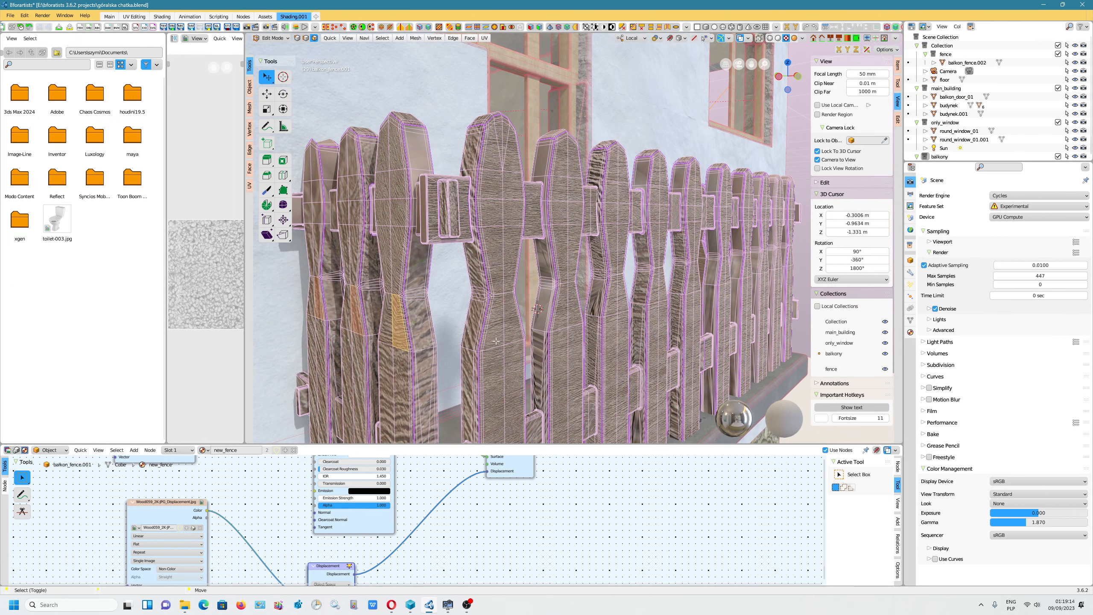
right_click(405, 350)
left_click(405, 350)
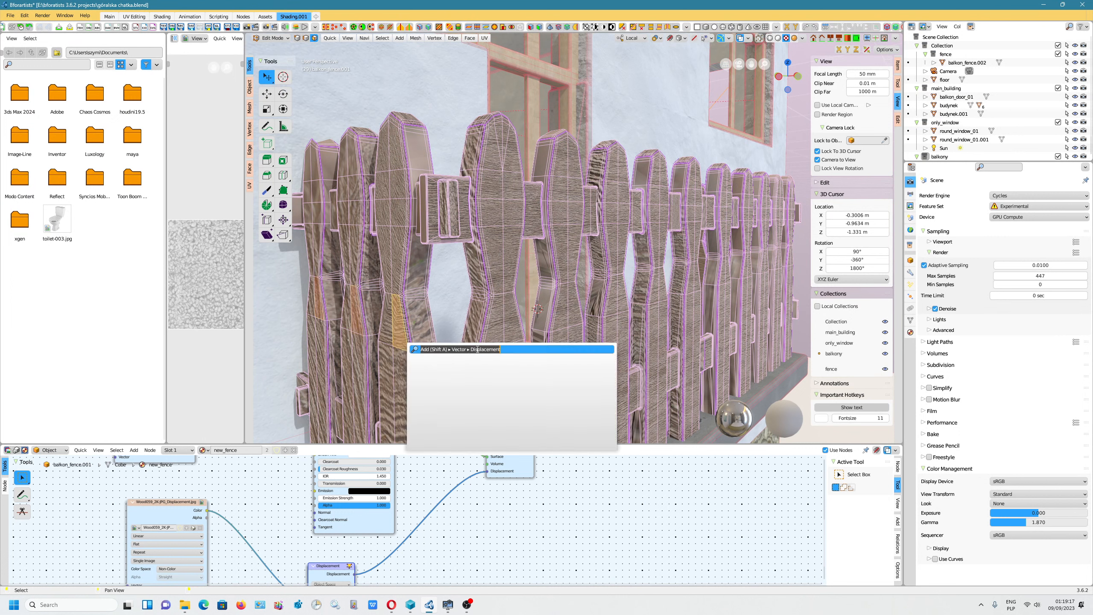
type("selec")
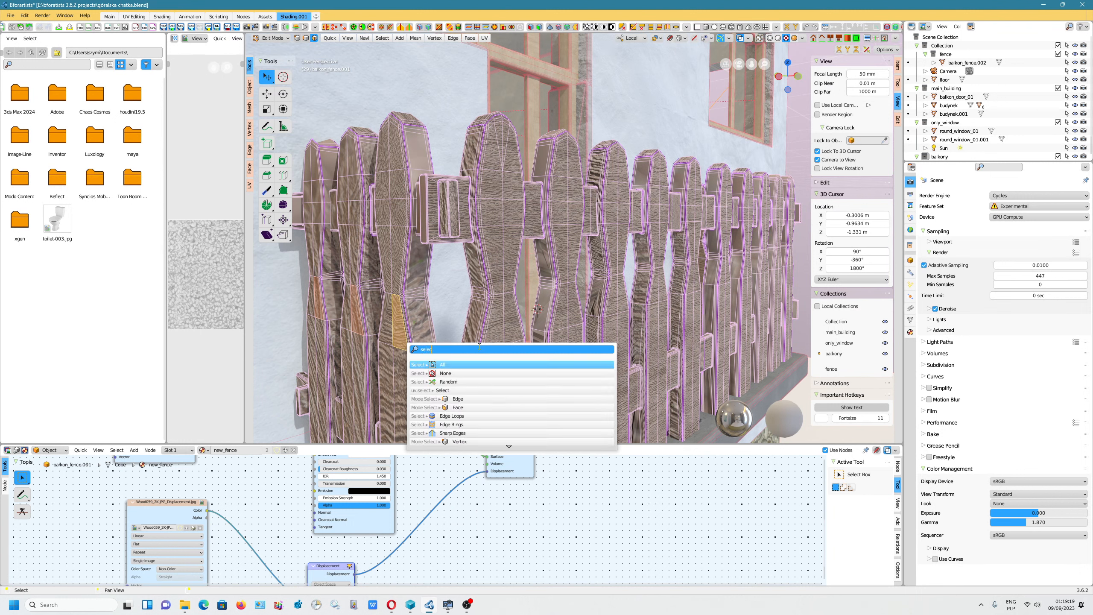
type("t li")
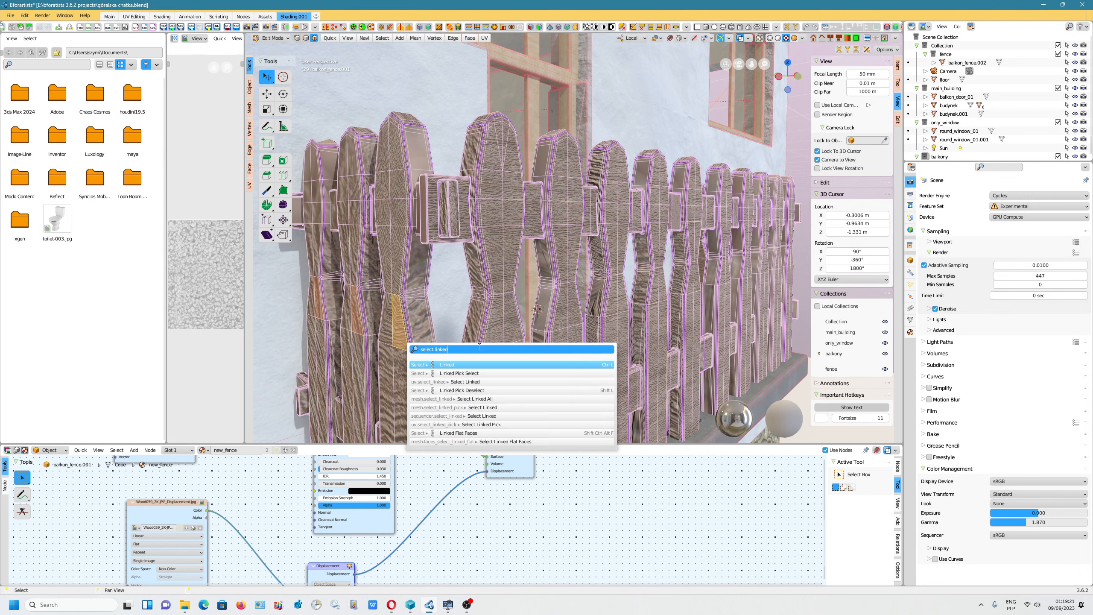
type("nked flat")
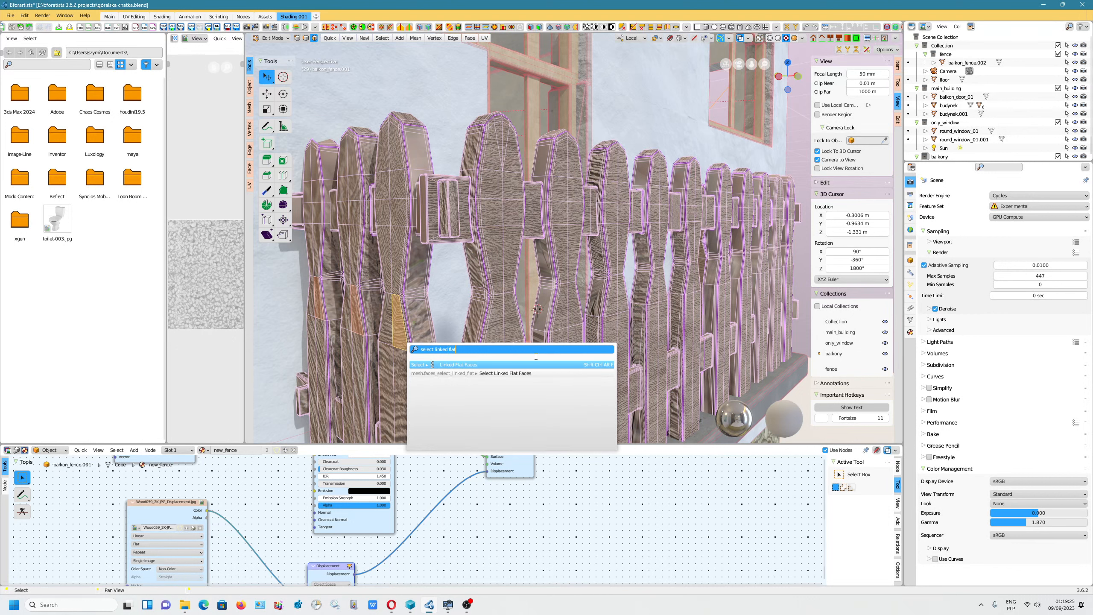
key("Return")
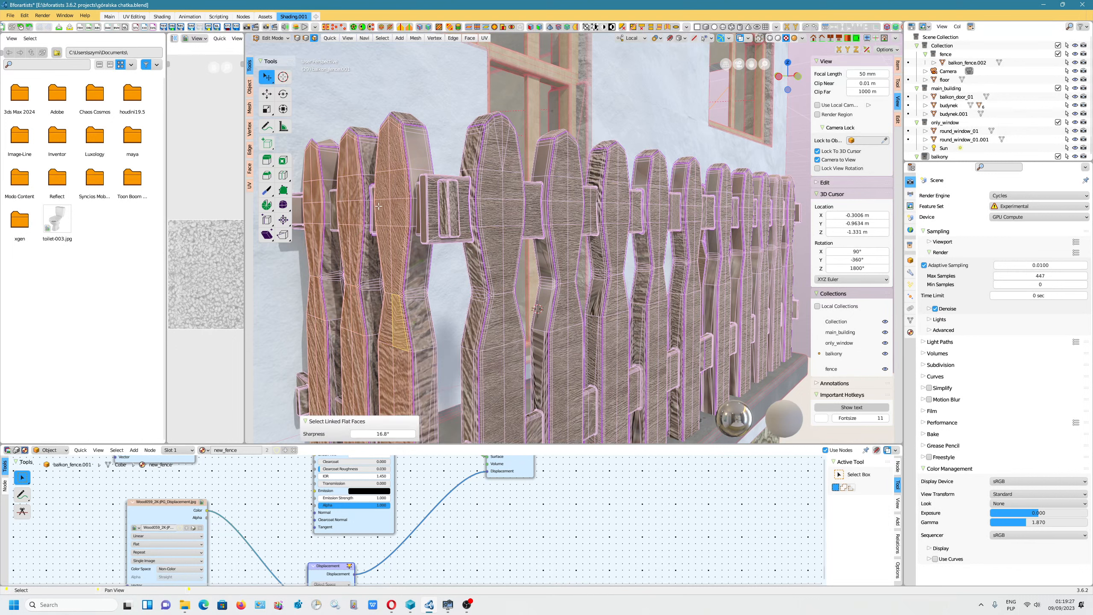
key("ctrl+KP_Add")
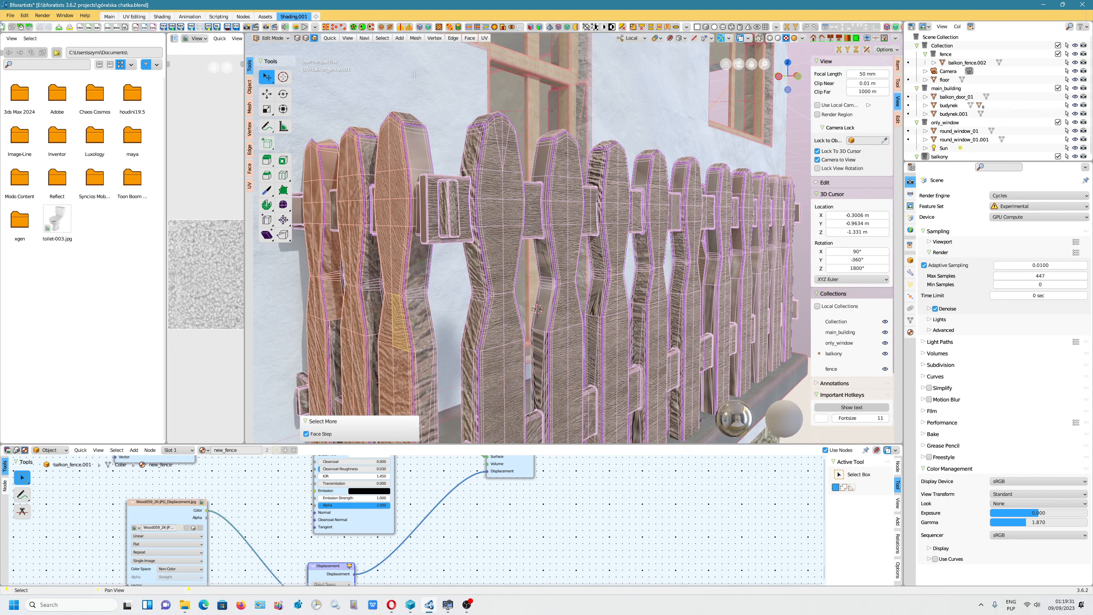
Step: Unwrap the selected plank faces with Unwrap Conformal and scale their UVs up about 6.5 times in the UV Editing workspace
left_click(484, 38)
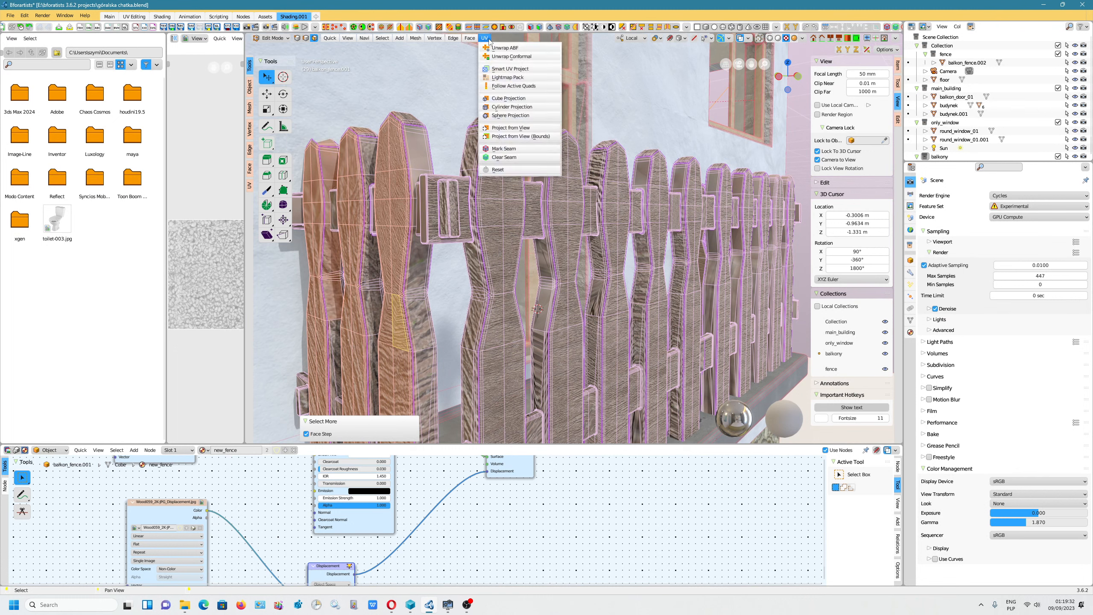
left_click(512, 56)
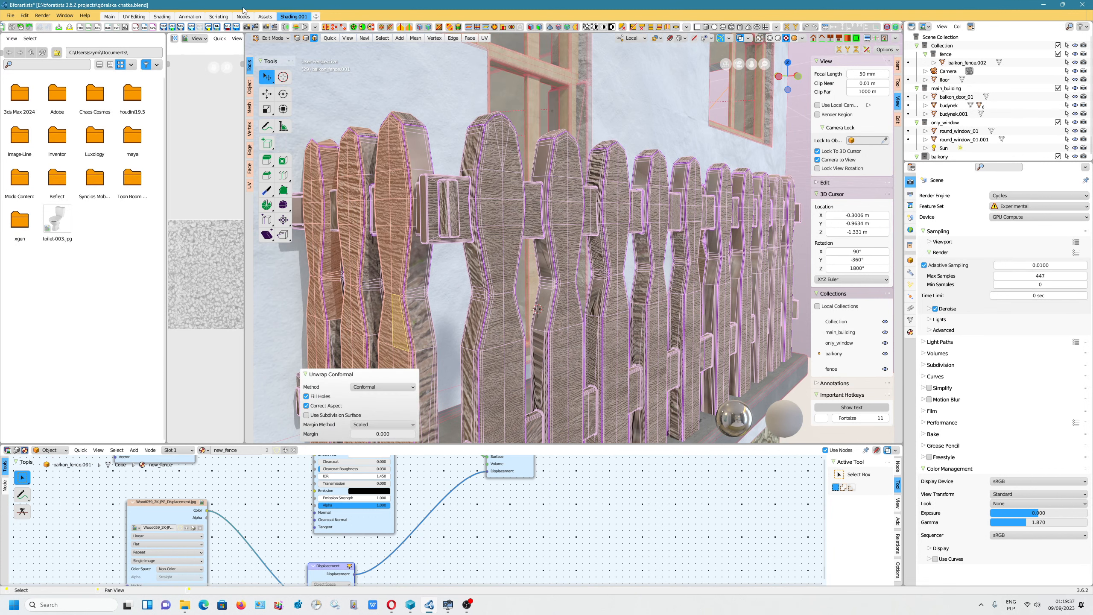
left_click(137, 17)
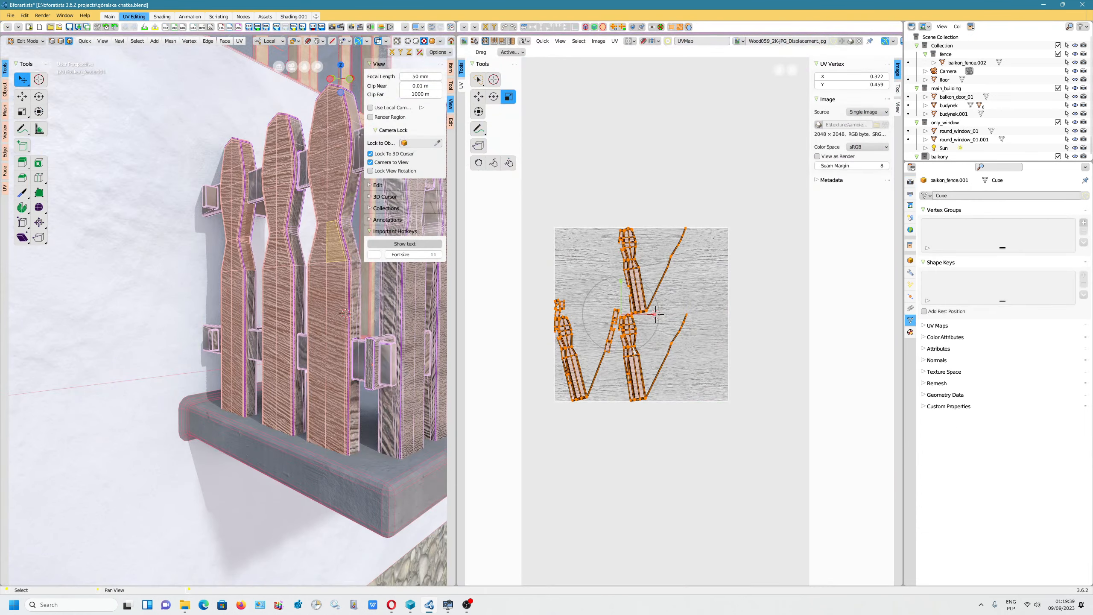
key("s")
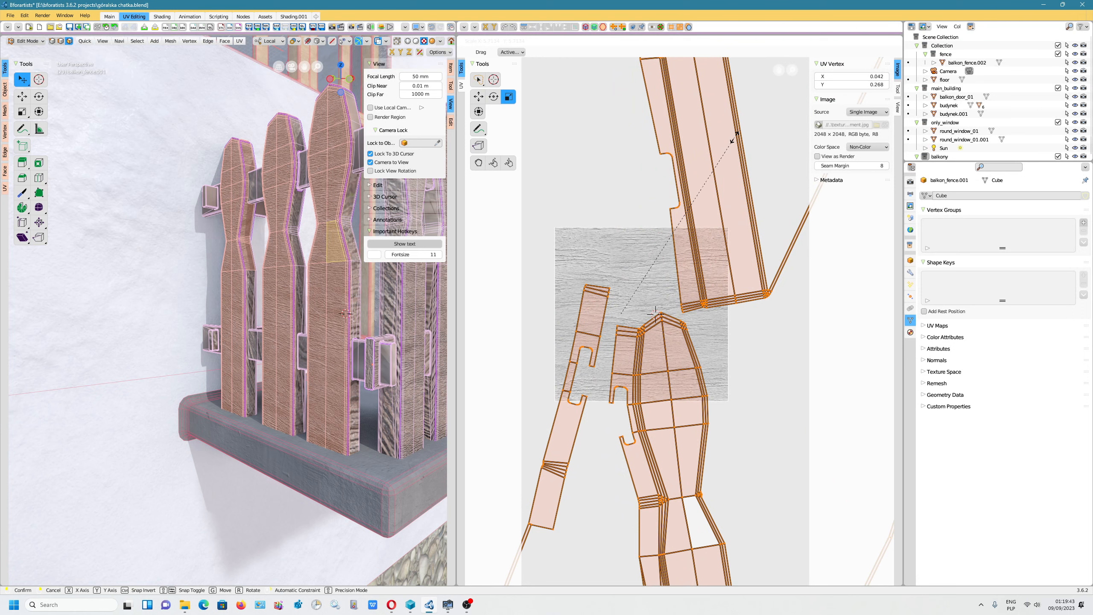
left_click(737, 133)
Step: Examine the rescaled wood grain on the three planks from the side and from the front of the fence
middle_click_drag(305, 322, 119, 415)
right_click(228, 367, "shift")
scroll(228, 366, "down", 3)
scroll(228, 367, "up", 6)
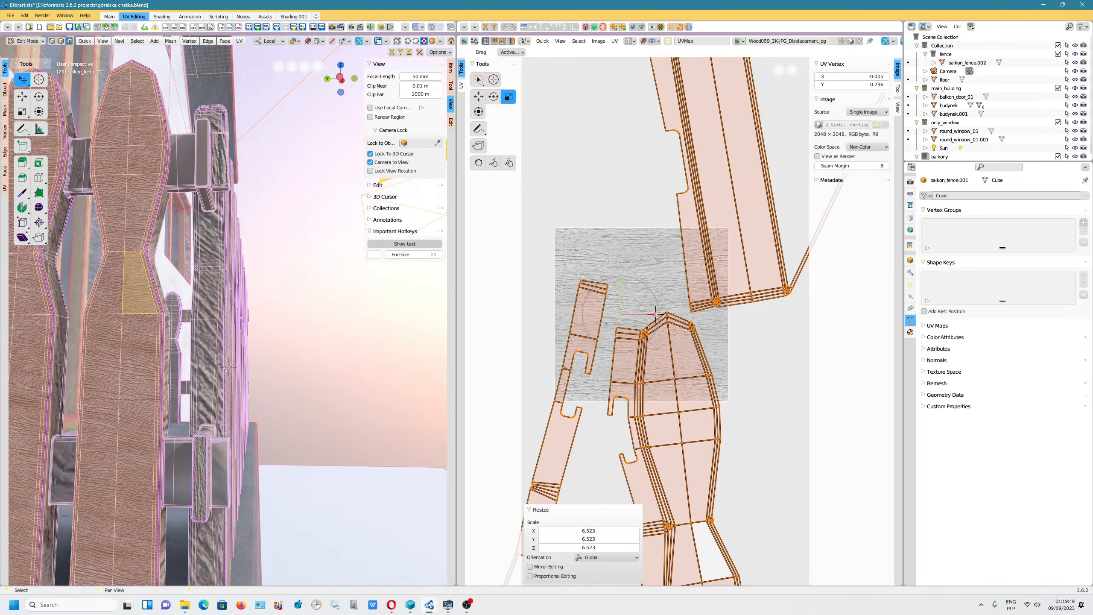
left_click_drag(118, 410, 254, 404, "alt")
scroll(330, 379, "up", 3)
scroll(330, 379, "down", 2)
scroll(330, 379, "down", 5)
Step: Try to select the side faces of six fence planks with Select Linked Flat Faces
left_click(246, 409)
left_click(295, 392, "shift")
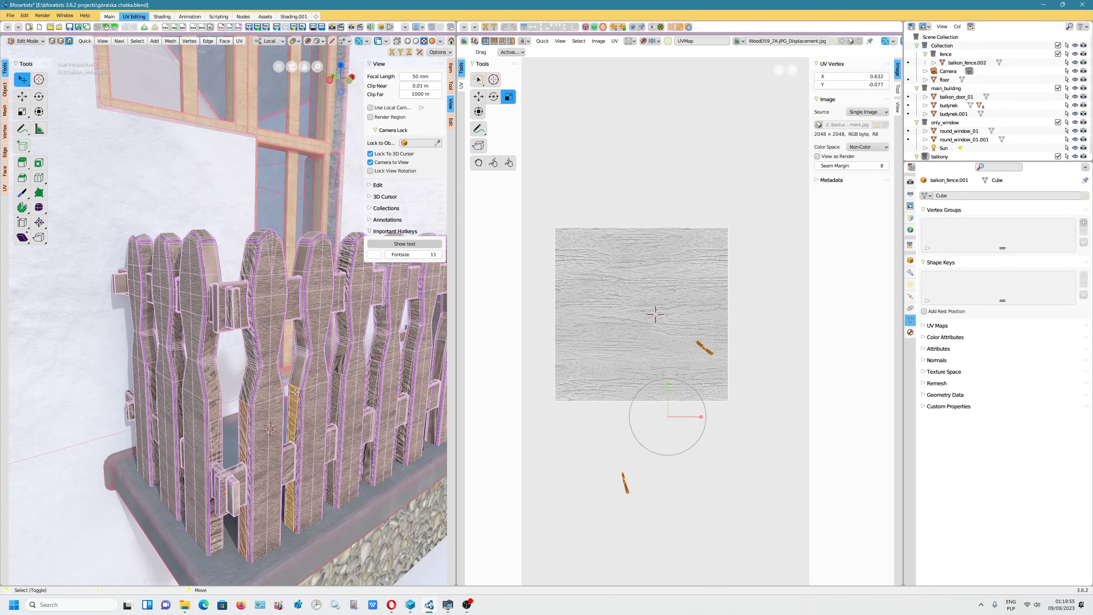
left_click(341, 362, "shift")
left_click(375, 358, "shift")
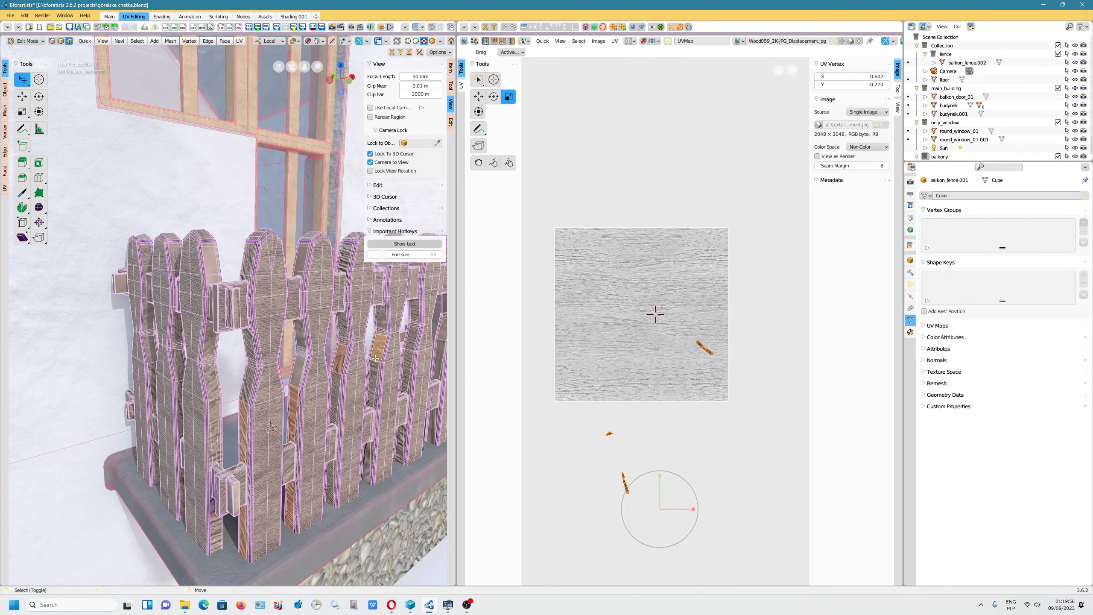
left_click(411, 352, "shift")
left_click(211, 385, "shift")
right_click(212, 389)
left_click(213, 390)
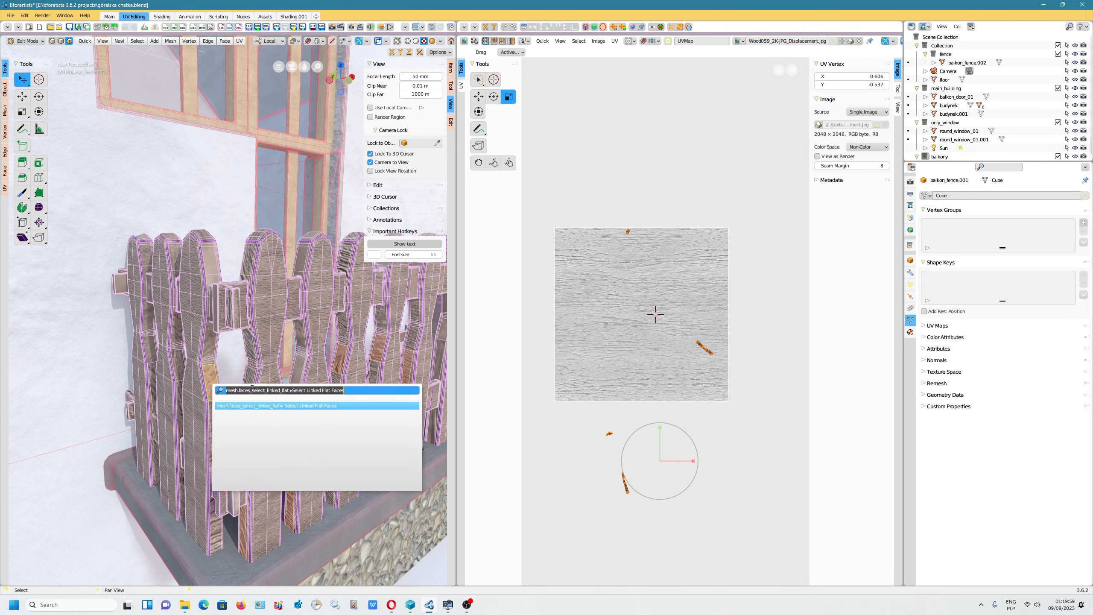
left_click(302, 405)
Step: Select the side faces of the first two long-side planks with Select Linked Flat Faces at 14.9° sharpness
left_click(302, 369)
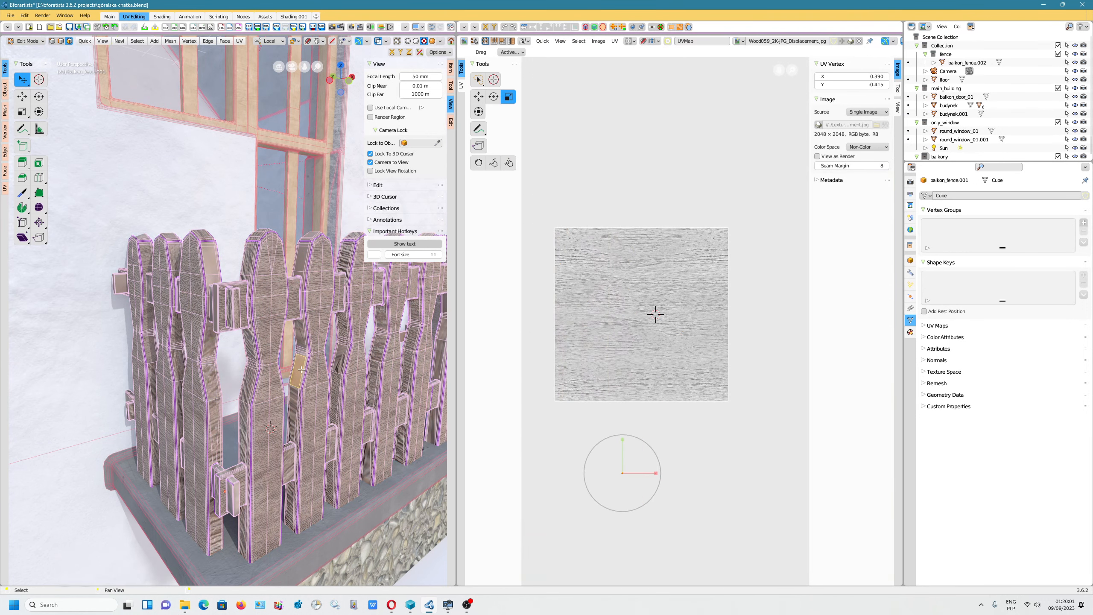
left_click(248, 381, "shift")
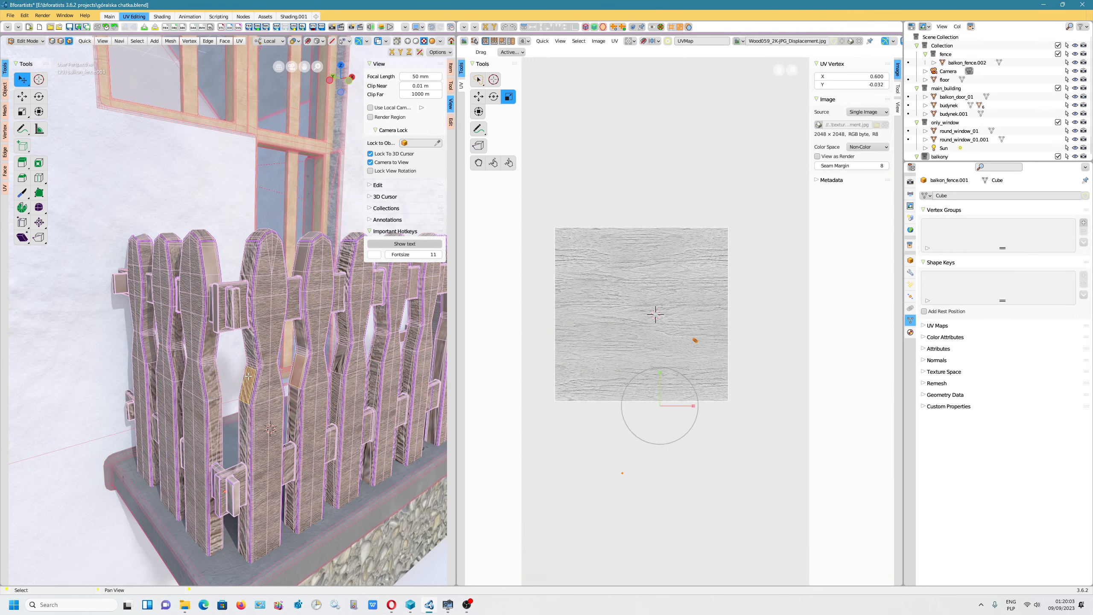
right_click(249, 378)
left_click(249, 378)
left_click(320, 394)
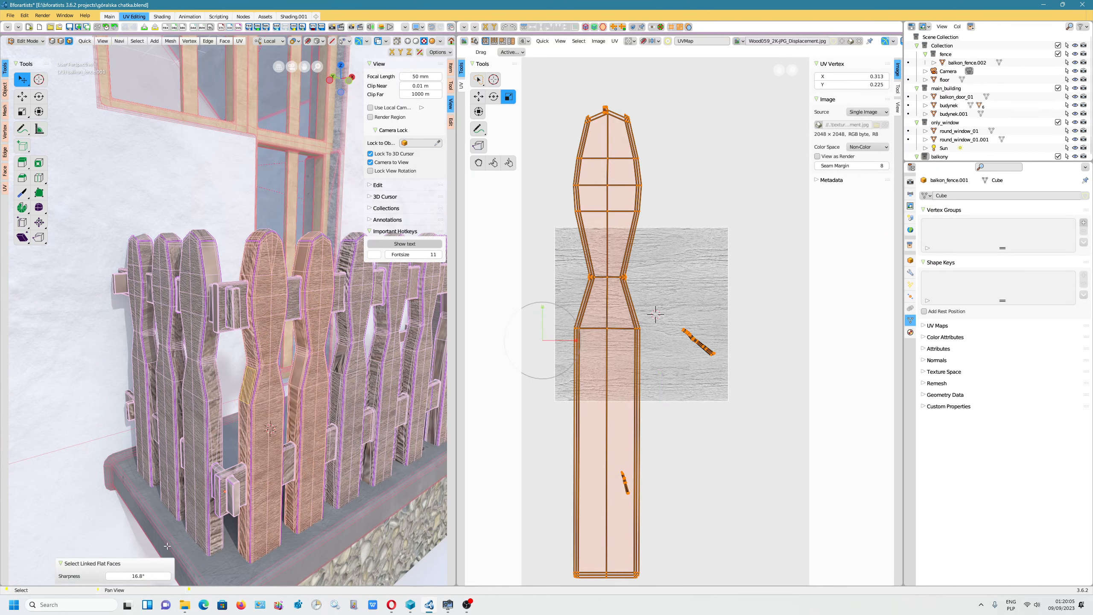
left_click_drag(138, 575, 129, 575)
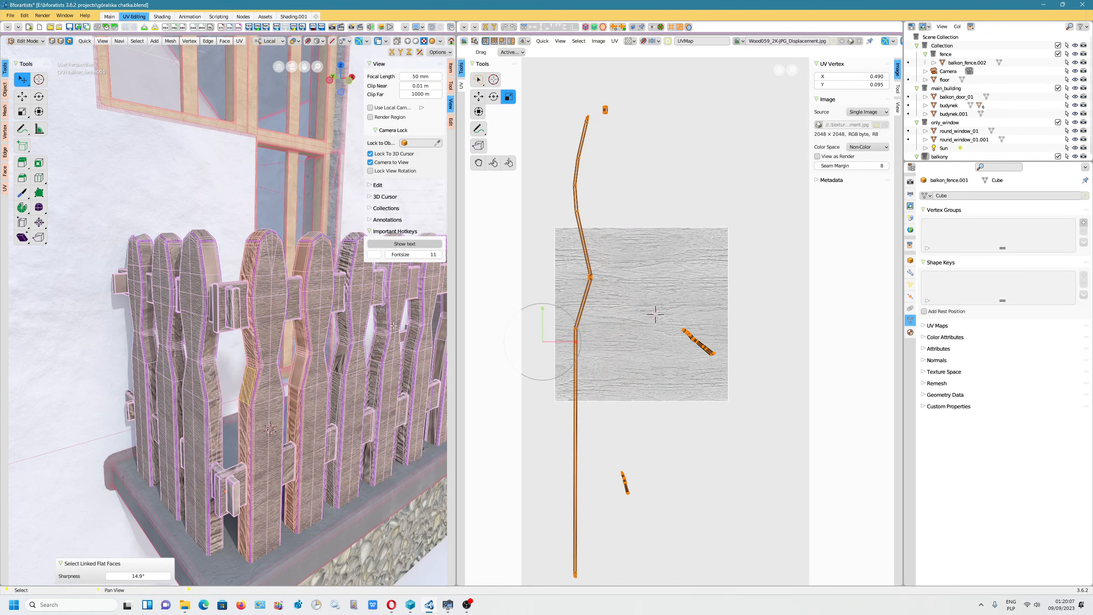
Step: Add the side faces of the next four planks along the fence and extend them with Select Linked Flat Faces
left_click(340, 359, "shift")
left_click(379, 347, "shift")
left_click(414, 336, "shift")
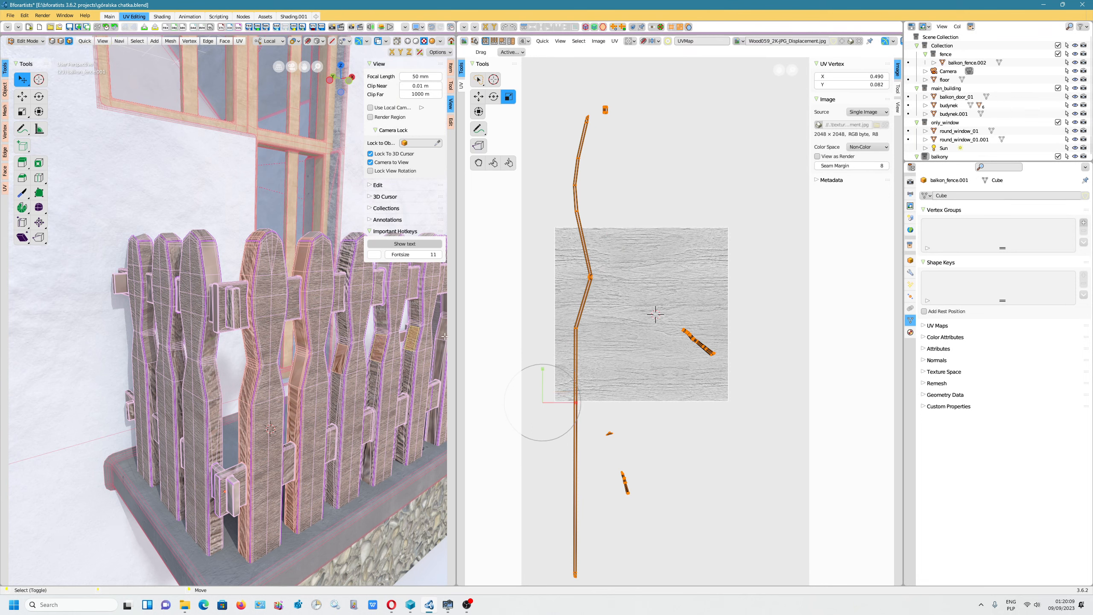
left_click(443, 332, "shift")
right_click(444, 336)
left_click(446, 338)
left_click(532, 352)
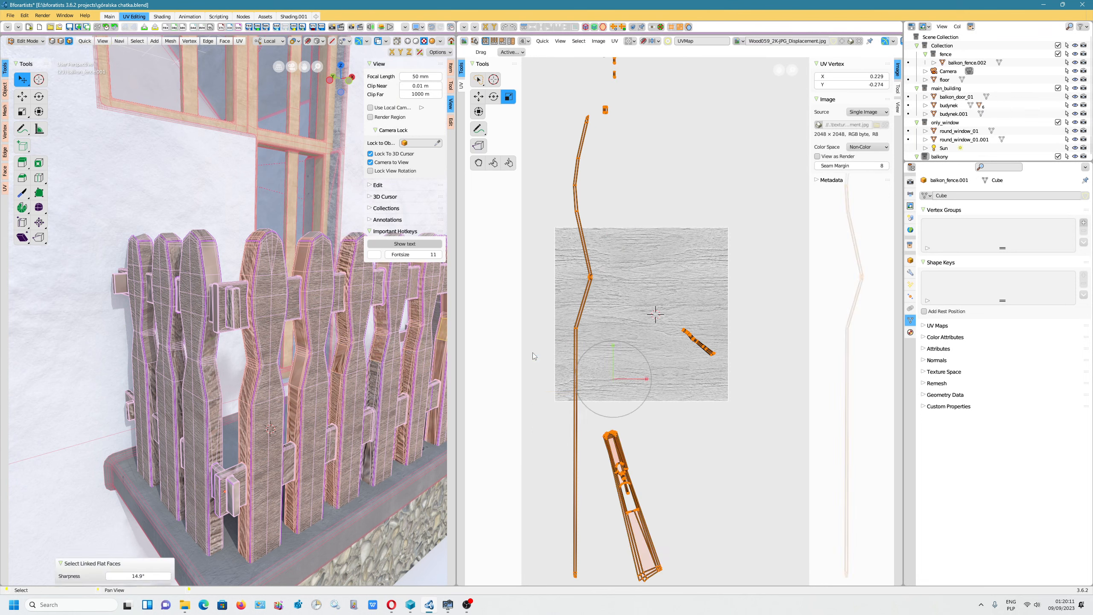
Step: Add the missed plank side faces, including those of the three short-side planks, and extend them to their linked flat faces
left_click(372, 380, "shift")
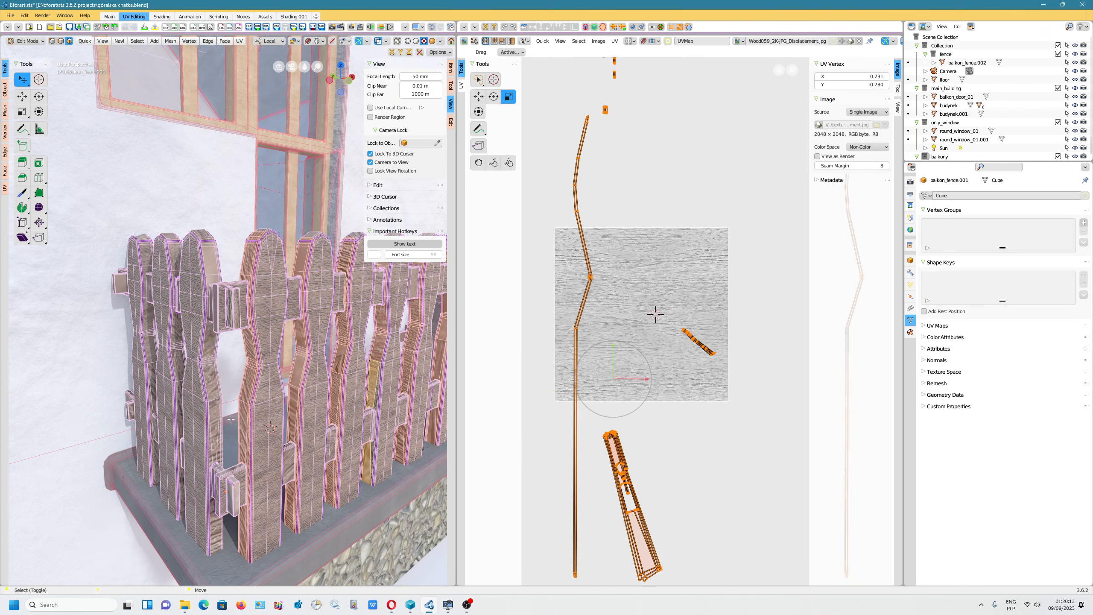
left_click(217, 415, "shift")
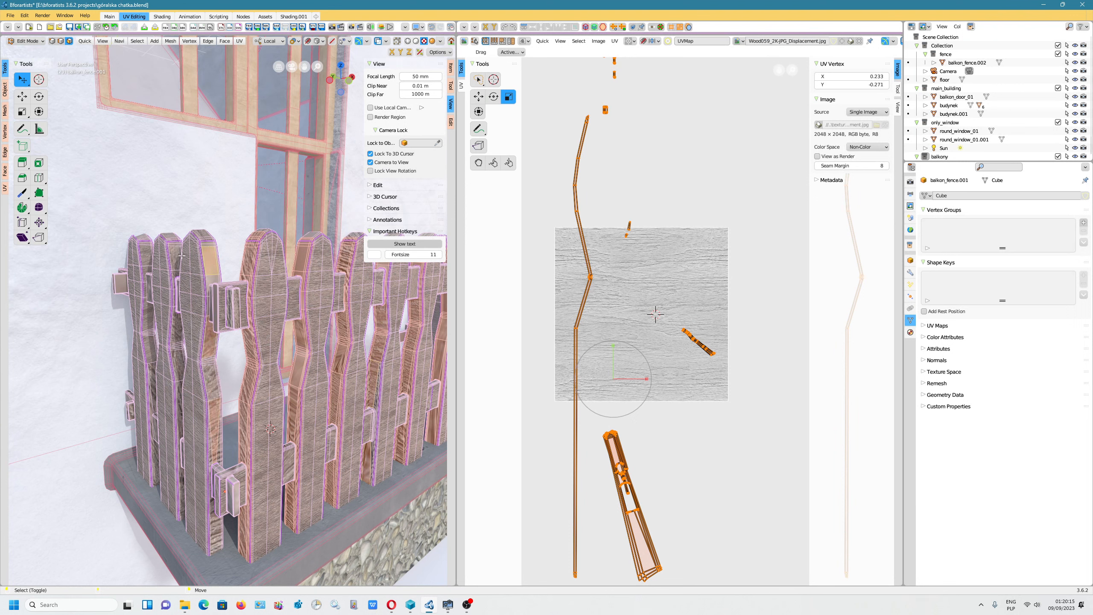
left_click(145, 261, "shift")
left_click(150, 337, "shift")
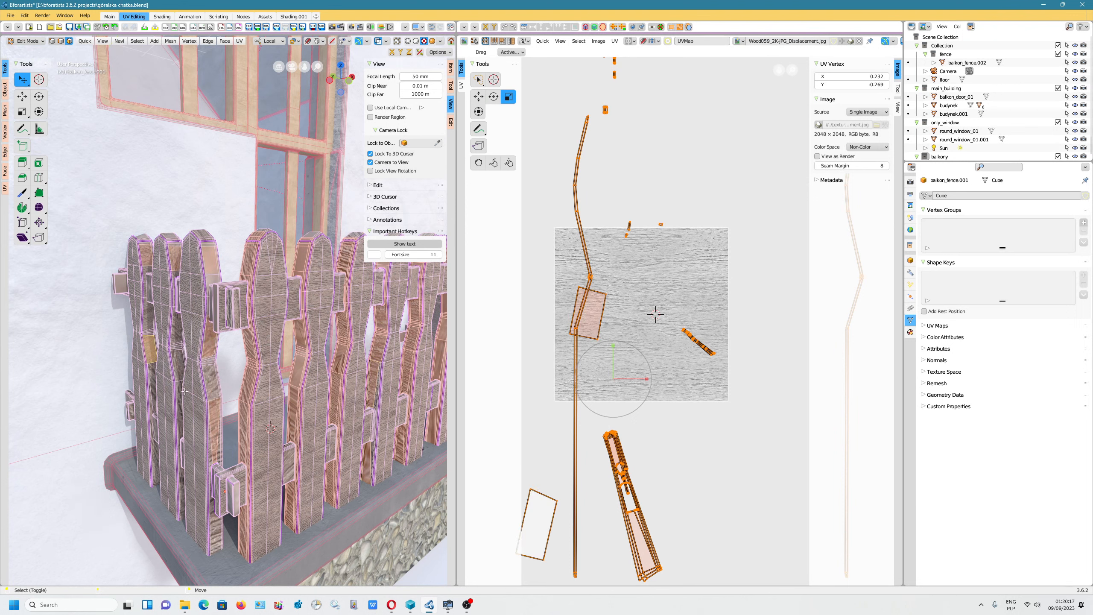
left_click(178, 366, "shift")
right_click(178, 365)
key("F3")
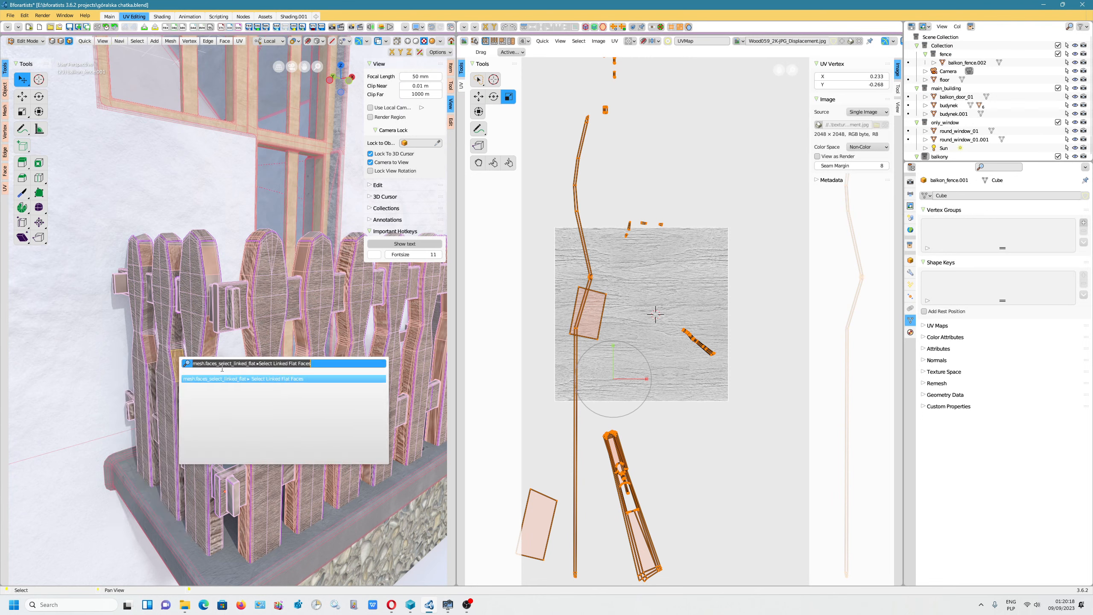
left_click(301, 378)
Step: Unwrap the selected plank side faces with Unwrap ABF and replace that result with Unwrap Conformal
middle_click_drag(293, 448, 234, 55)
left_click(241, 41)
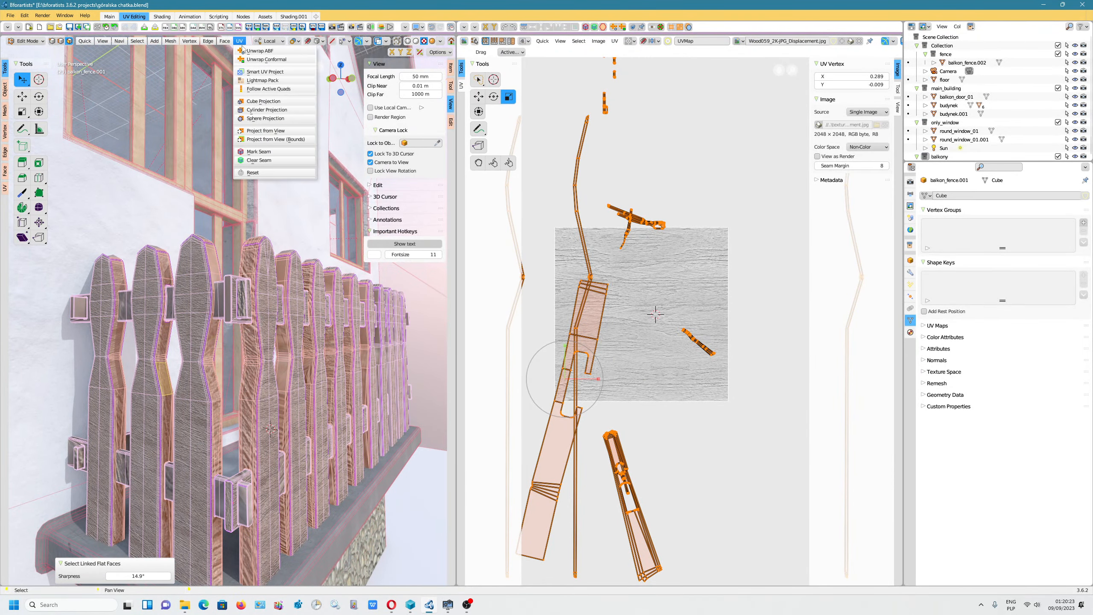
left_click(243, 45)
left_click(241, 42)
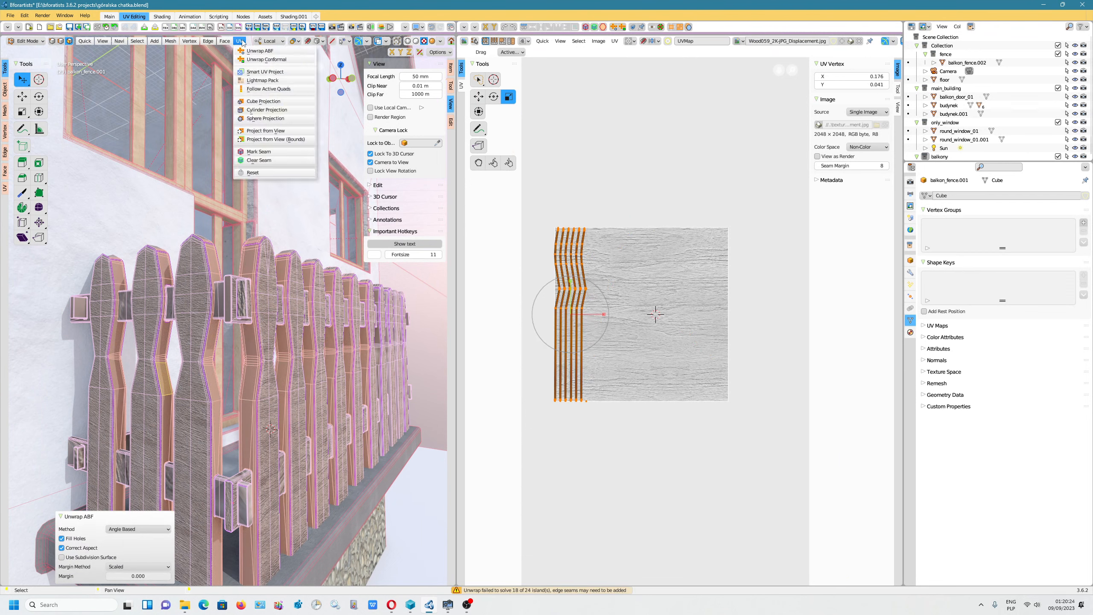
left_click(263, 65)
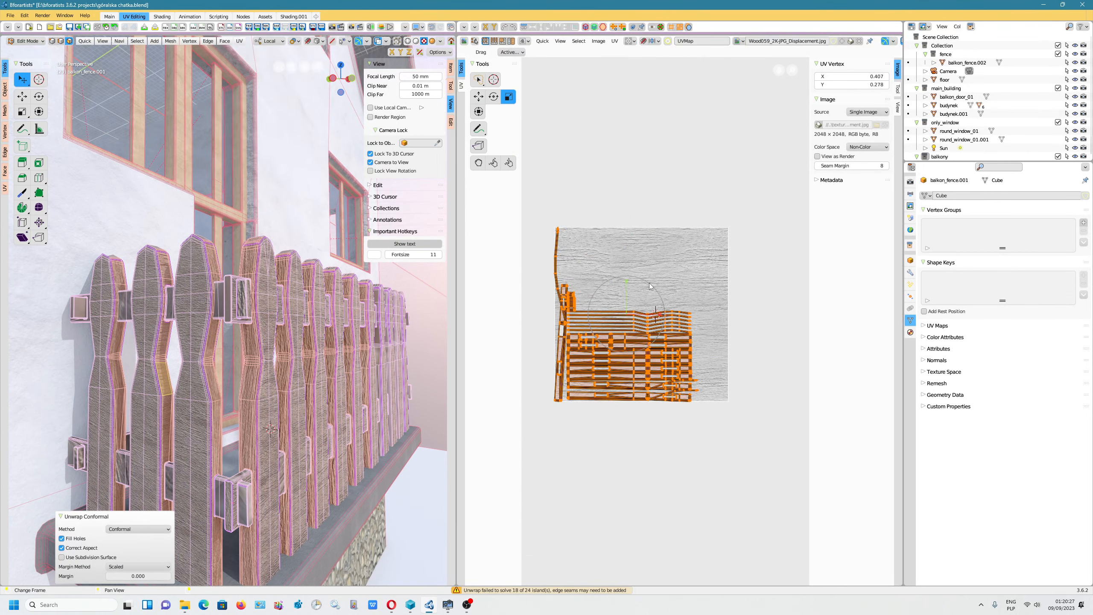
Step: Scale the side-face UV islands up about 2.9 times overall and about 1.5 times along X
key("s")
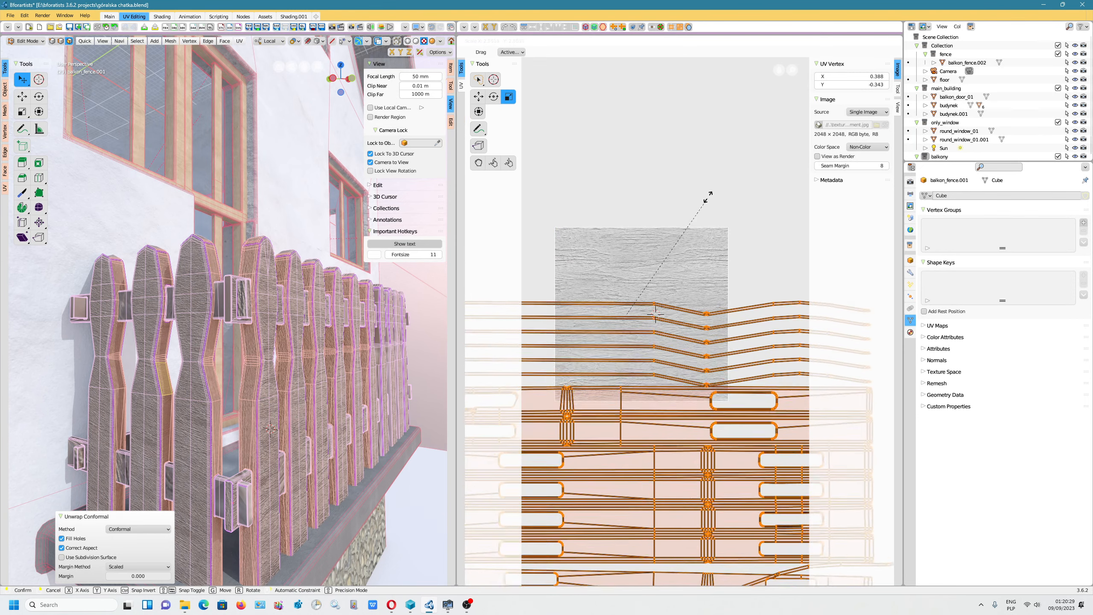
left_click(651, 298)
key("s")
key("x")
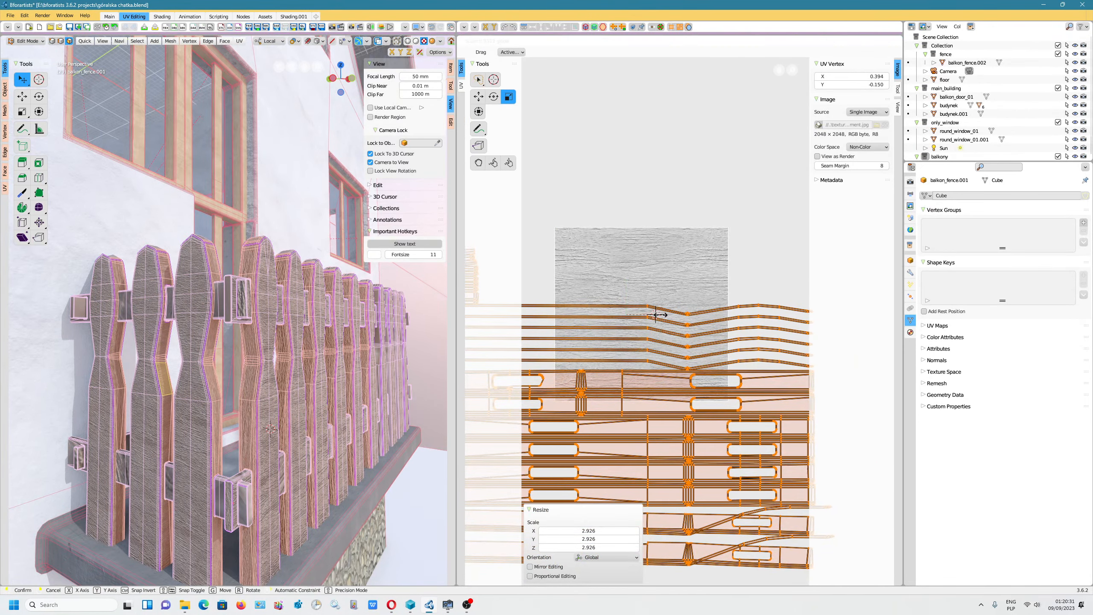
left_click_drag(682, 309, 682, 308)
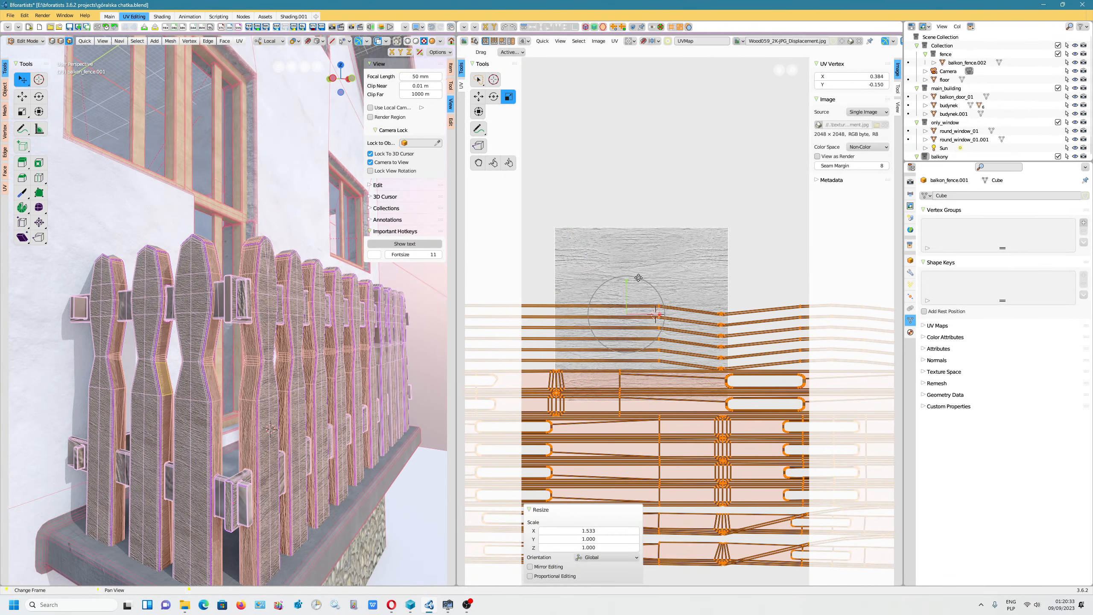
Step: Shrink the side-face UV islands slightly along Y and scale them all by about 0.8
mouse_move(626, 278)
left_mouse_down()
mouse_move(626, 294)
mouse_move(626, 284)
left_mouse_up()
left_click(659, 295)
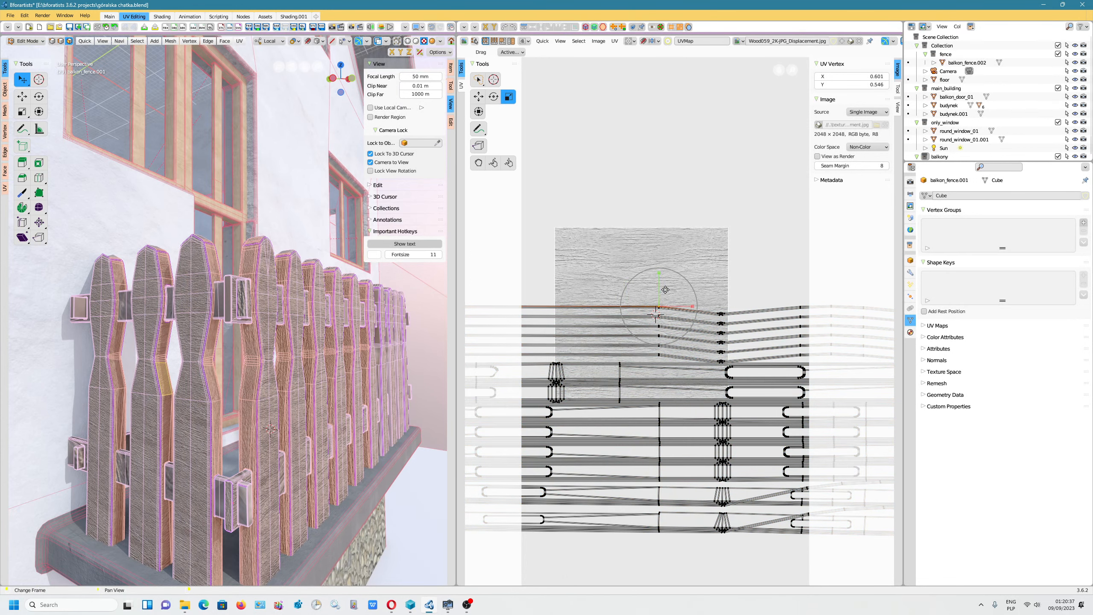
key("ctrl+z")
left_click_drag(659, 298, 654, 303)
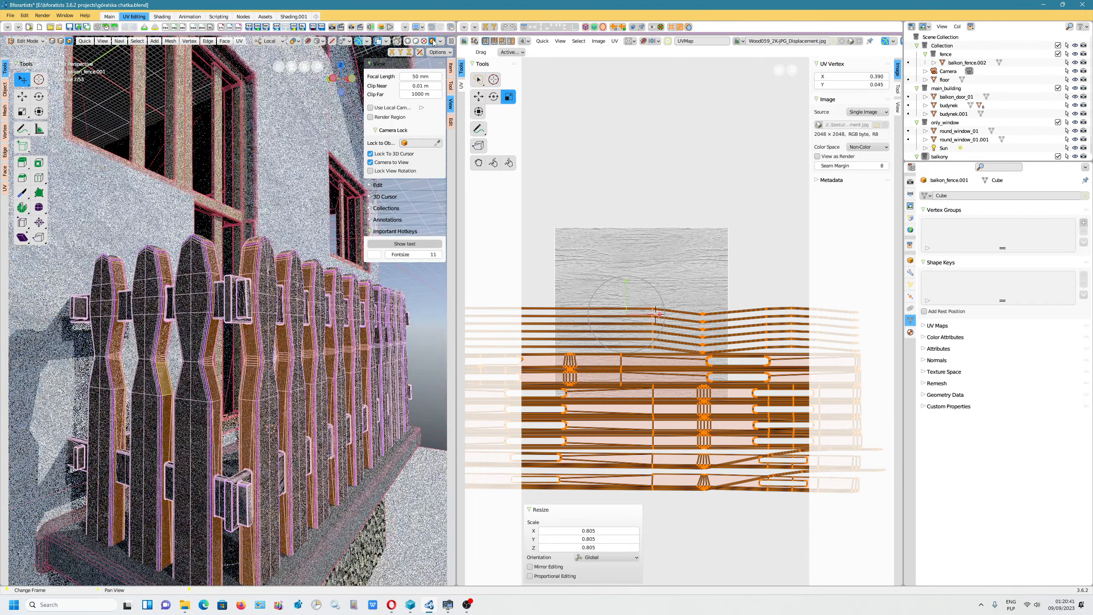
Step: Inspect the wood grain on the plank sides in rendered viewport shading
left_click(433, 41)
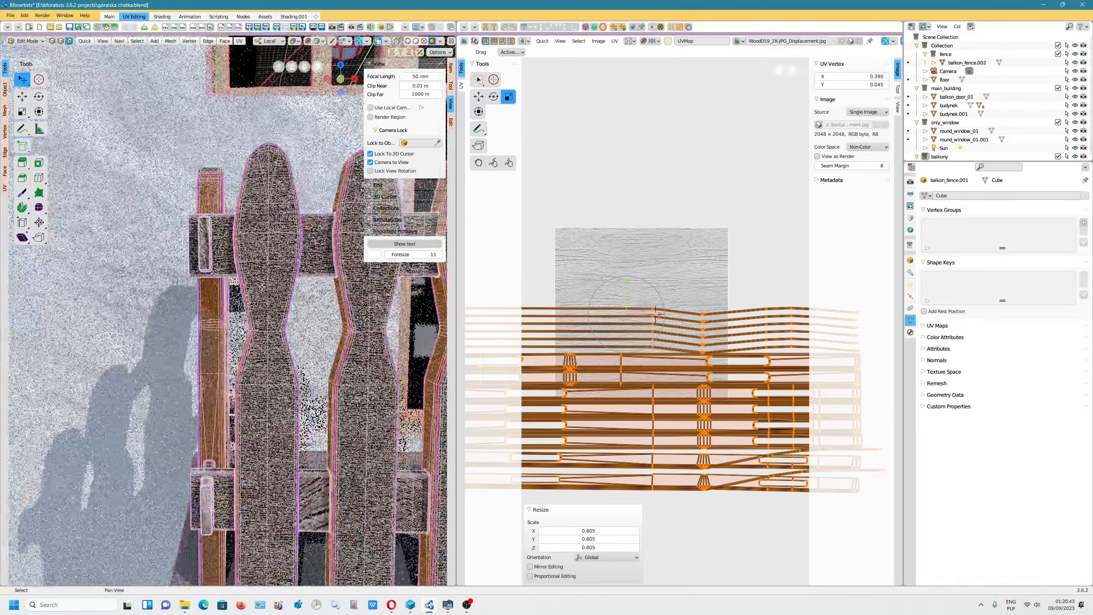
middle_click_drag(320, 331, 281, 258)
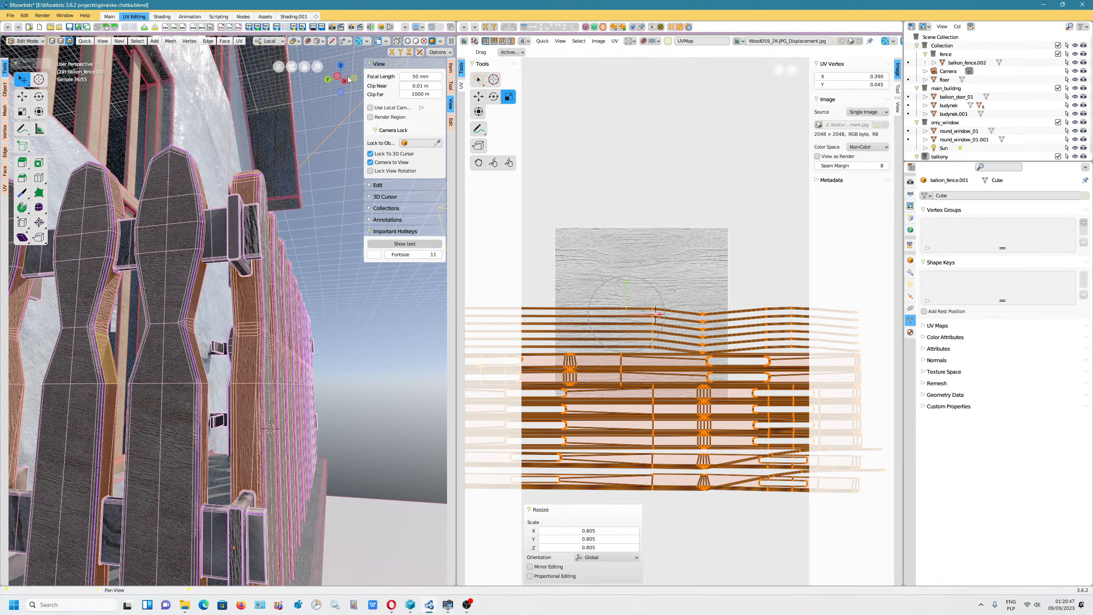
Step: Return the fence to Object Mode, inspect the plank side grain up close, and switch the viewport to material preview shading
left_click(29, 41)
left_click(28, 51)
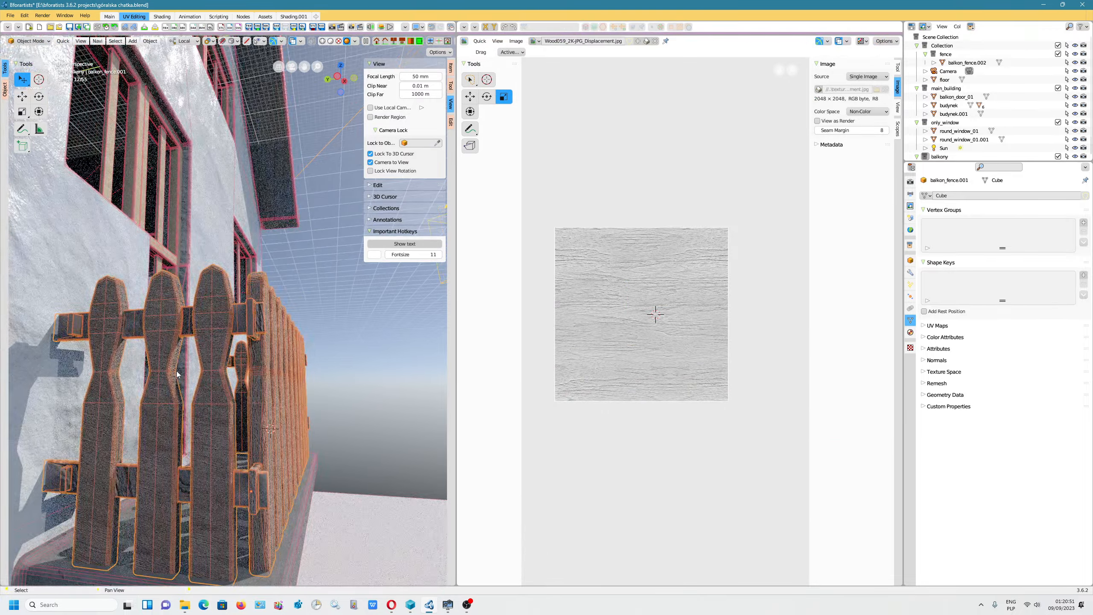
scroll(261, 385, "up", 5)
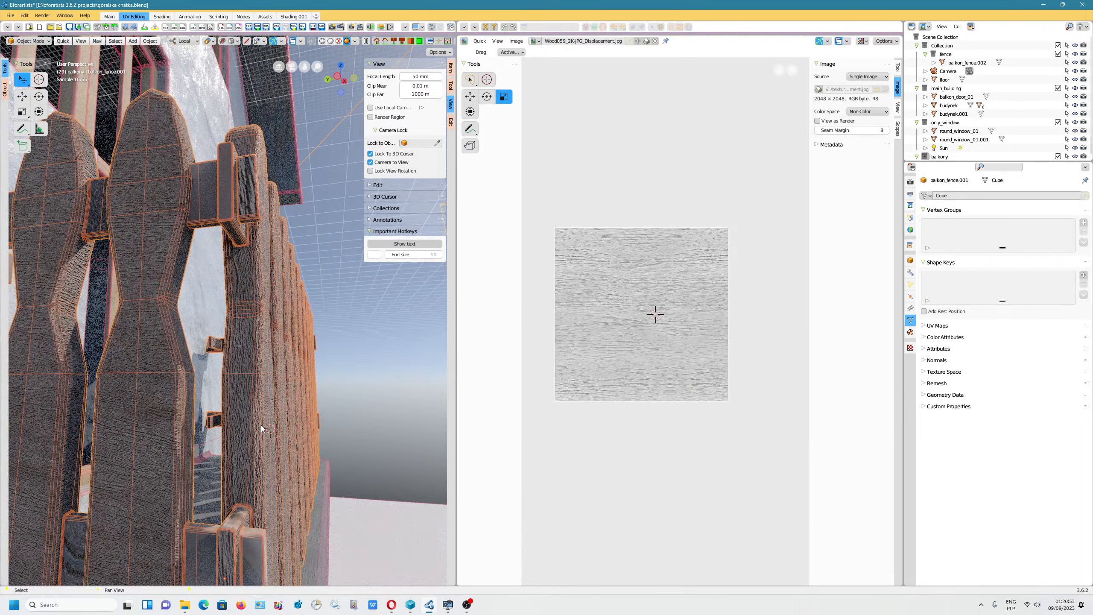
scroll(261, 425, "up", 2)
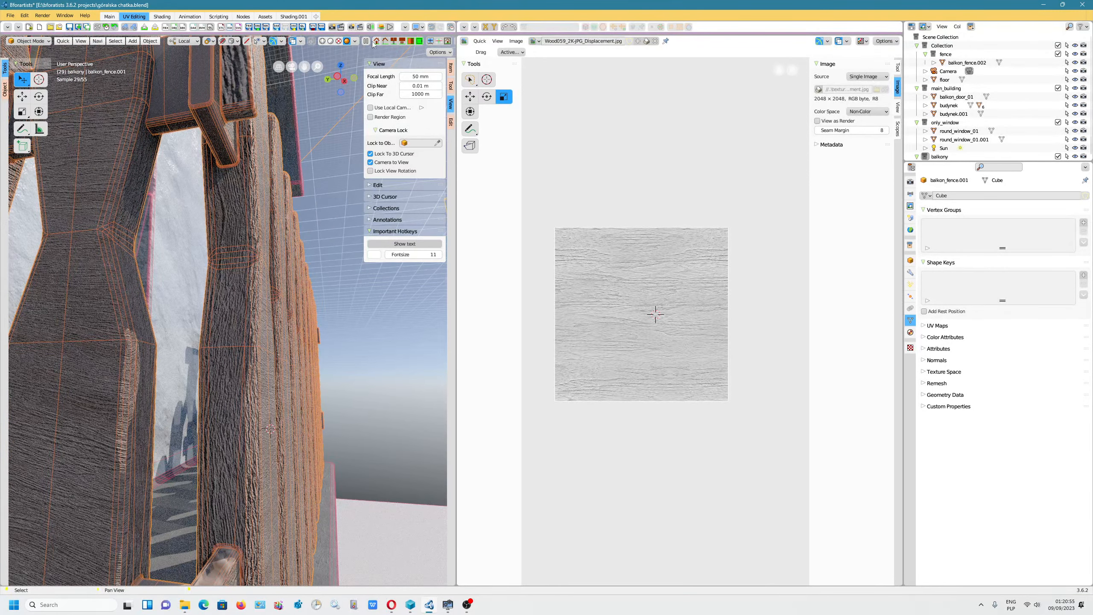
left_click(339, 41)
mouse_move(301, 258)
middle_mouse_down()
mouse_move(226, 321)
mouse_move(250, 293)
middle_mouse_up()
Step: Switch the Cycles feature set to Supported and back to Experimental in the render settings
left_click(910, 181)
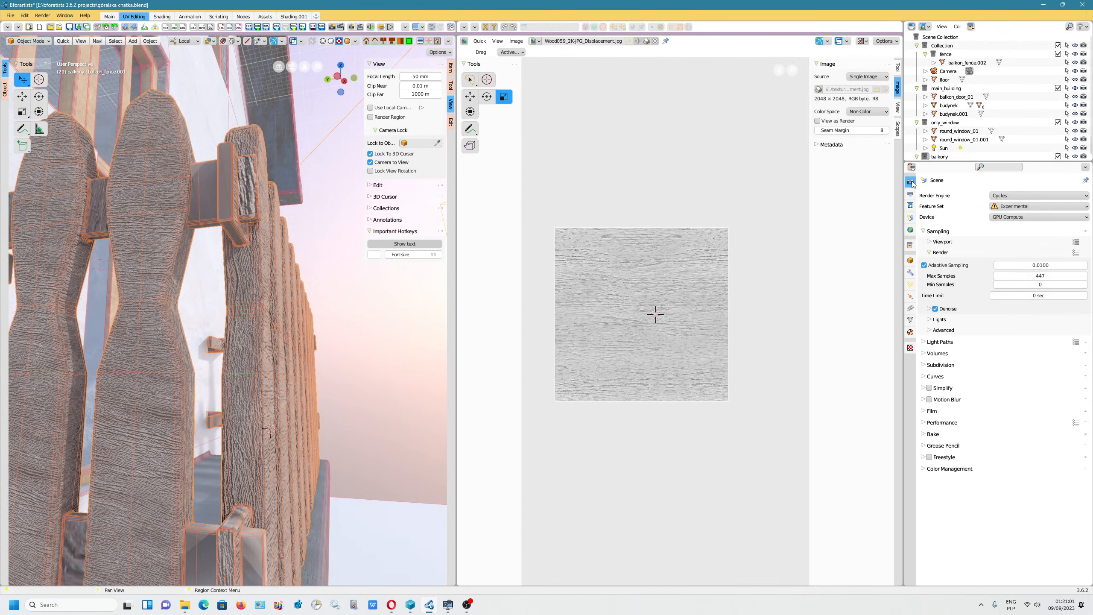
left_click(1011, 205)
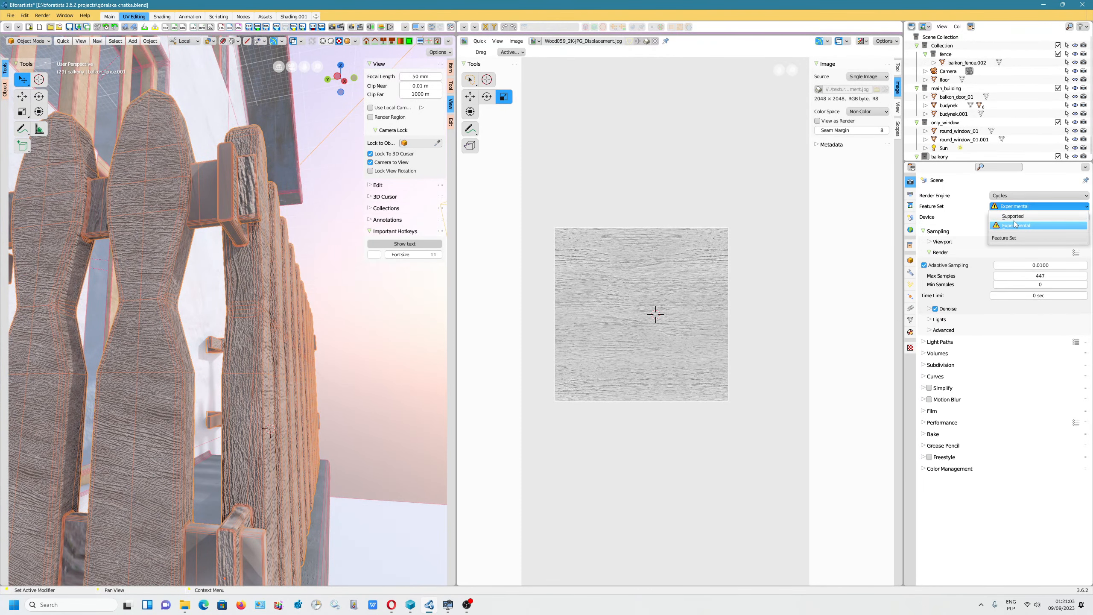
left_click(1014, 216)
left_click(1014, 205)
left_click(1016, 225)
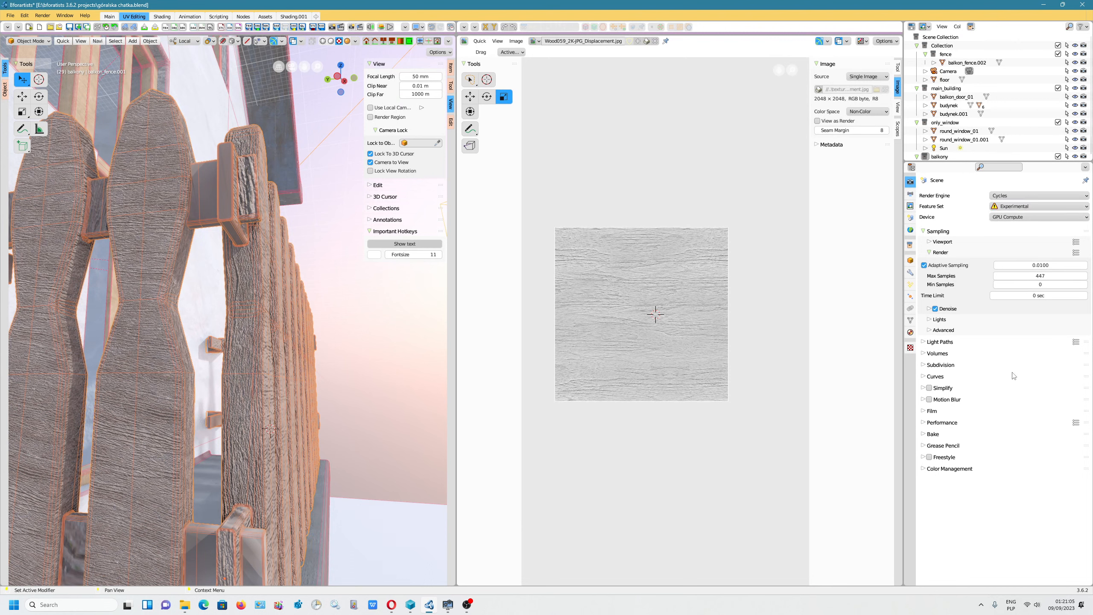
Step: Set Cycles subdivision to 16 max subdivisions, 3.01 offscreen scale, and dicing rates of 1.30 px for render and 7.10 px for viewport
left_click(941, 365)
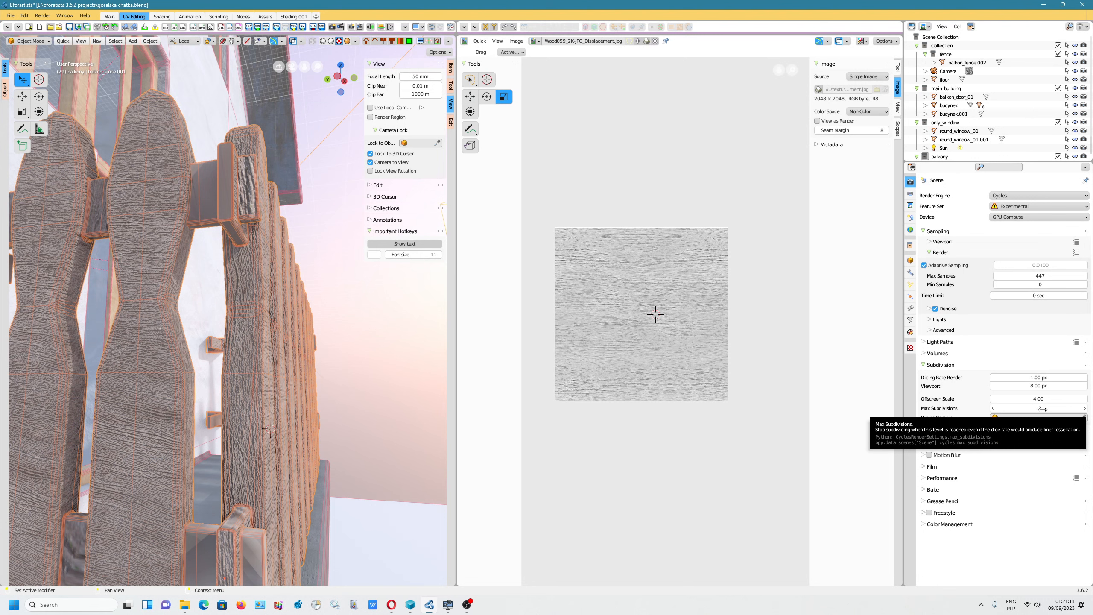
left_click_drag(1041, 409, 1041, 409)
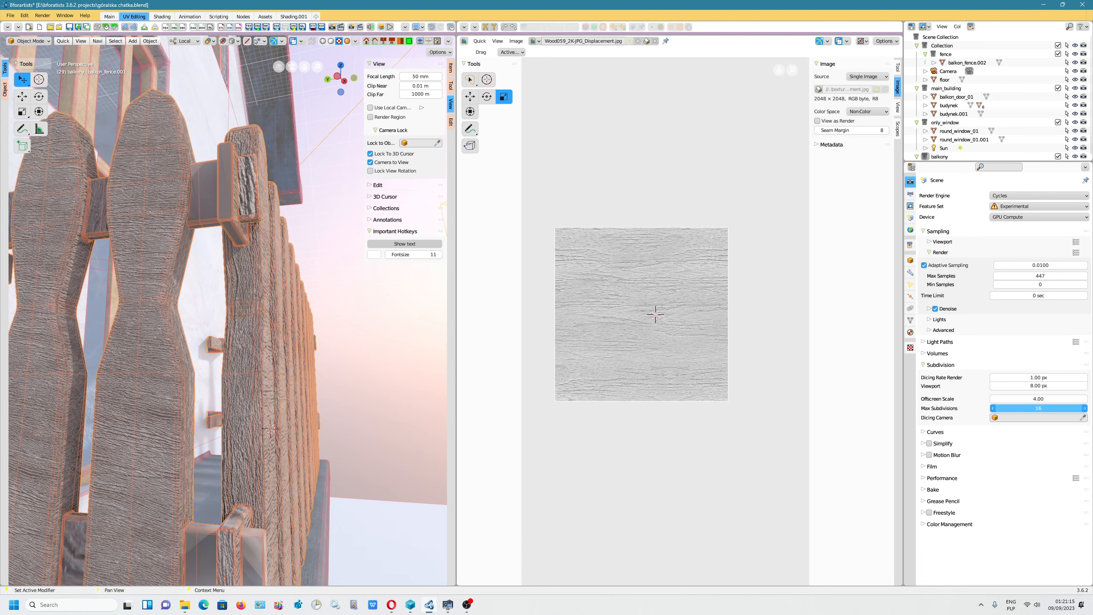
left_click_drag(1041, 409, 1042, 409)
left_click(1024, 443)
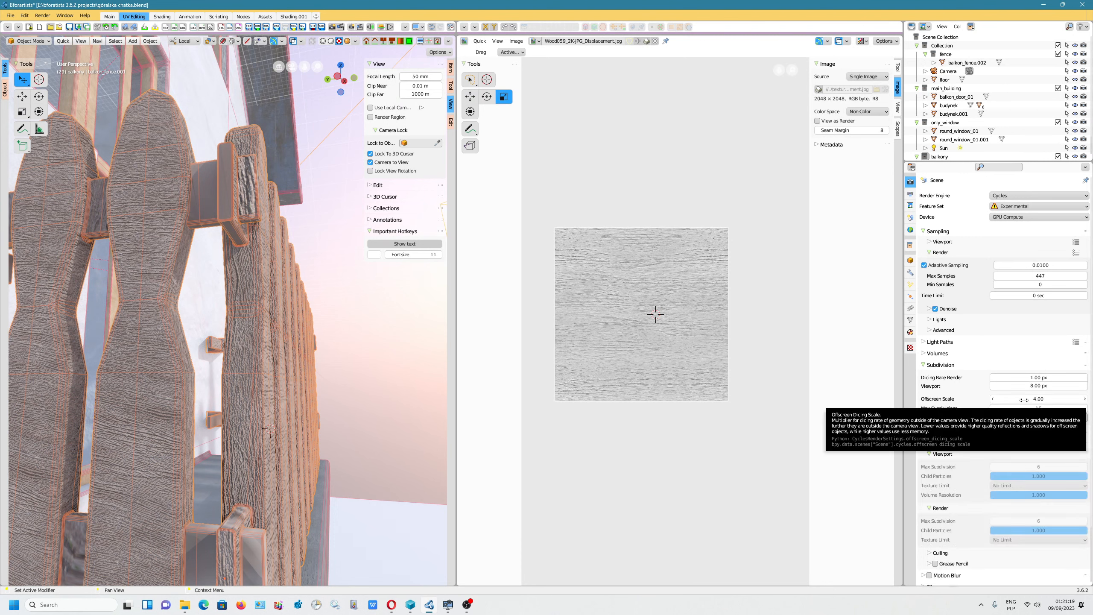
left_click_drag(1022, 397, 1037, 377)
scroll(186, 289, "down", 1)
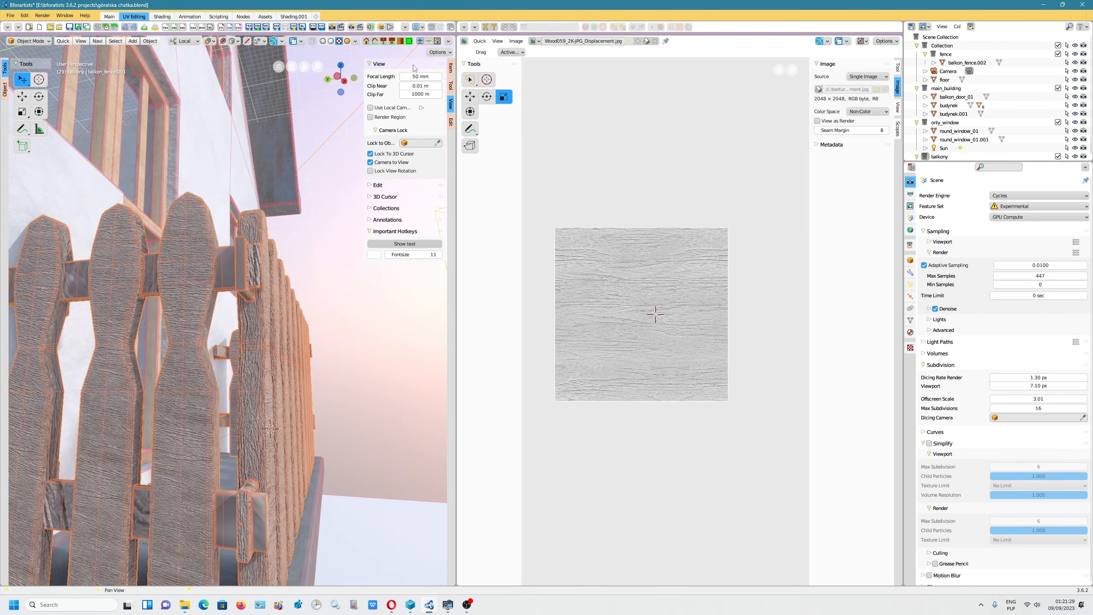
Step: Compare the fence corner in rendered and material preview shading
middle_click_drag(293, 211, 224, 241)
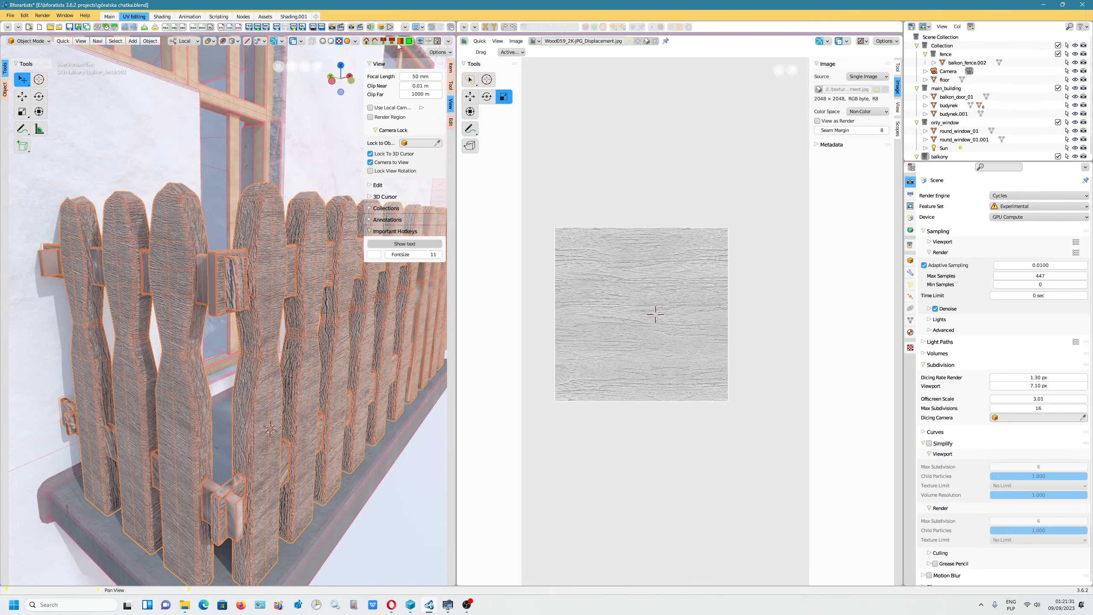
left_click(347, 41)
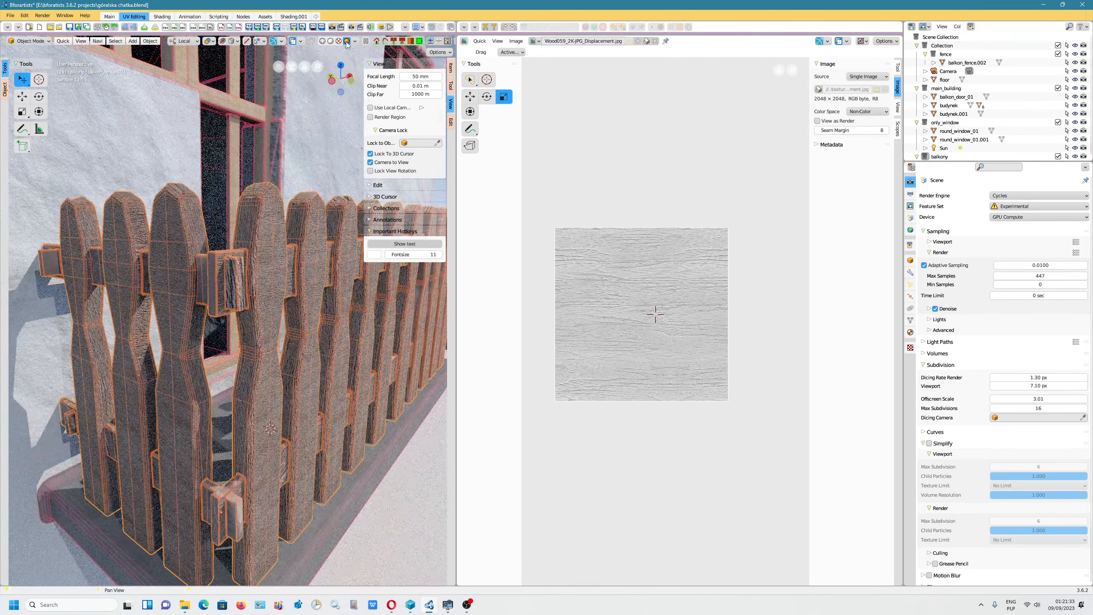
left_click(338, 40)
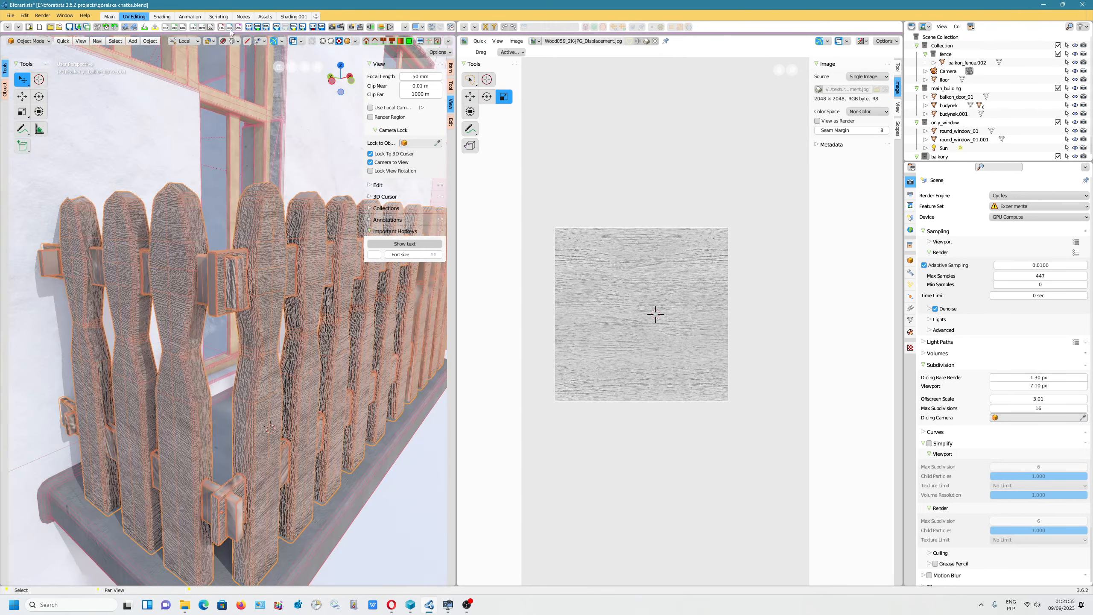
Step: In the Main workspace, edit the balcony fence mesh and add the crossrail faces with wrongly oriented grain to the face selection
left_click(110, 17)
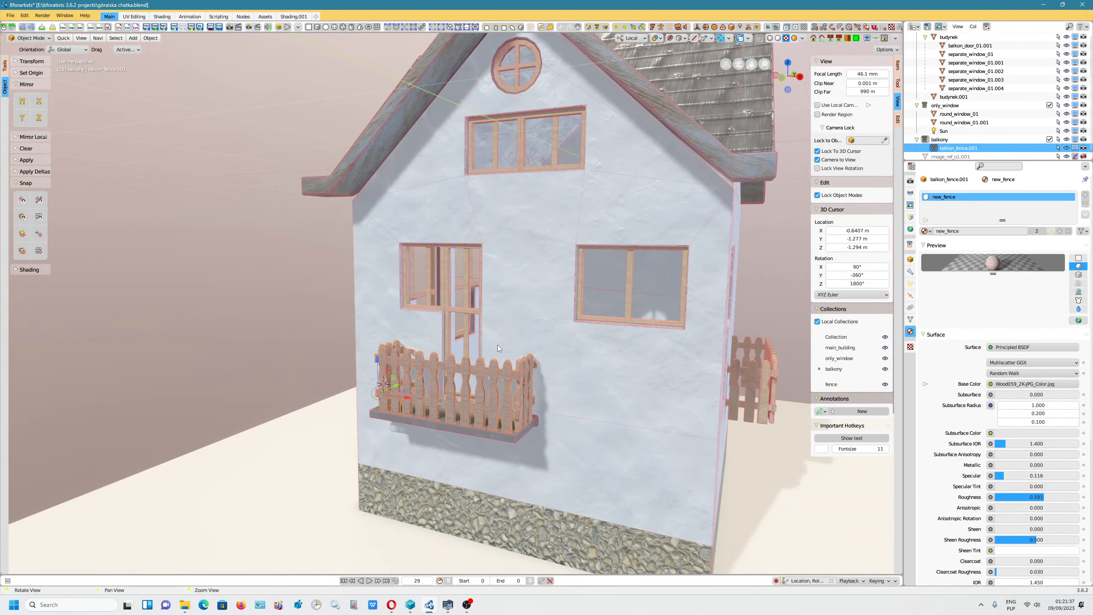
right_click(438, 385, "shift")
scroll(438, 385, "up", 10)
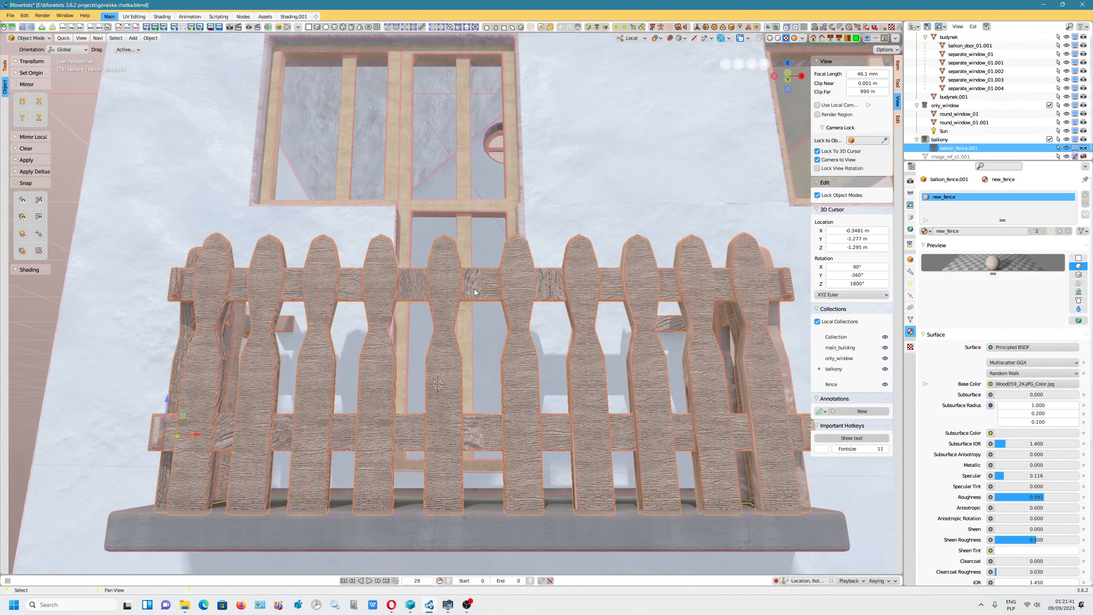
key("Tab")
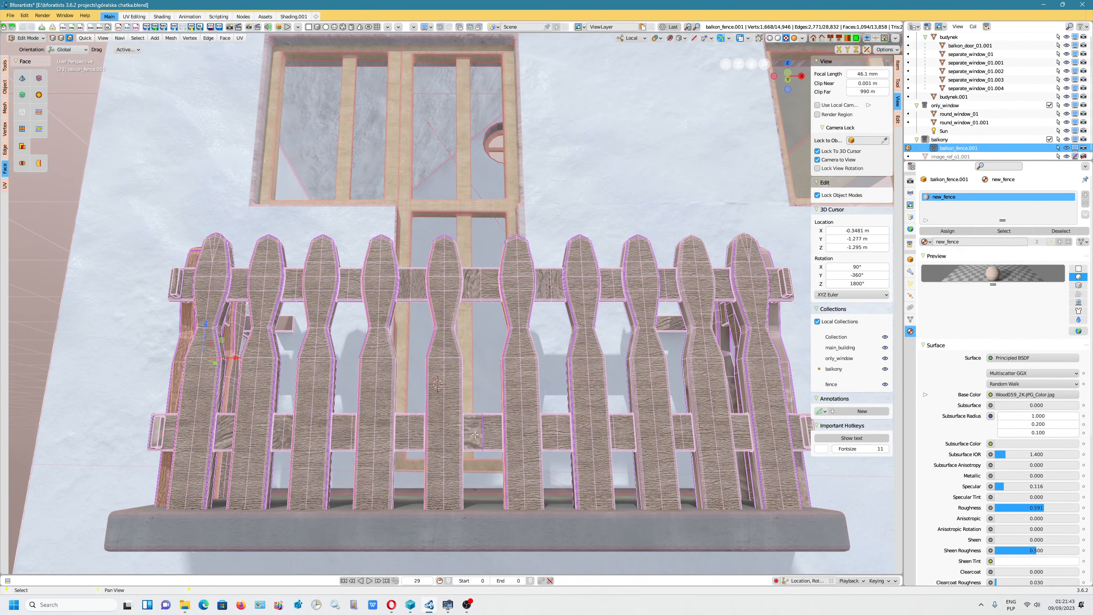
left_click(476, 434, "shift")
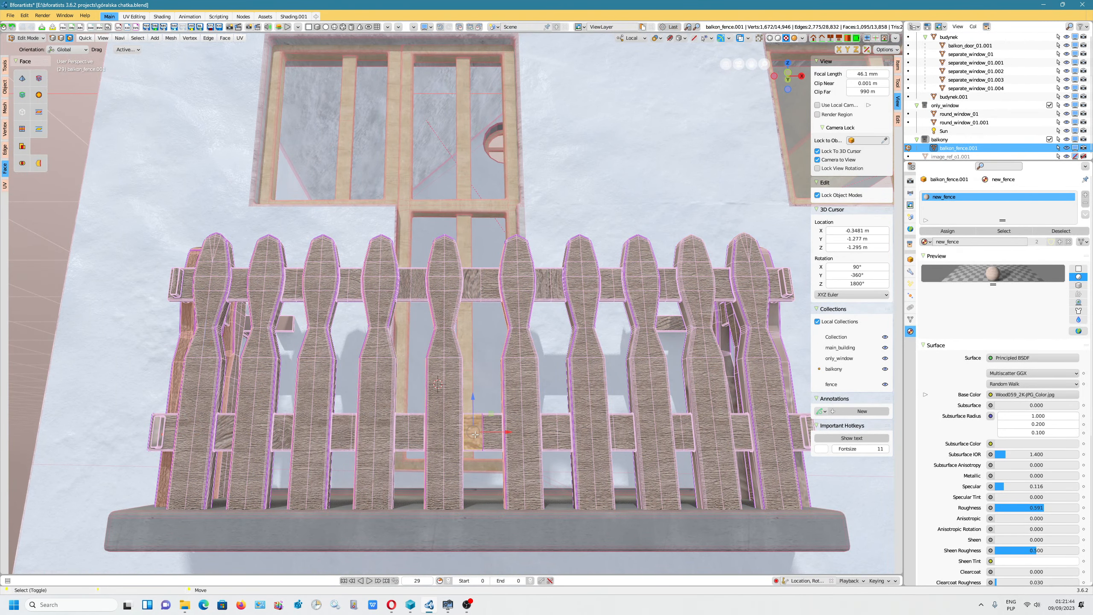
left_click(227, 437, "shift")
left_click(287, 427, "shift")
left_click(287, 425, "shift")
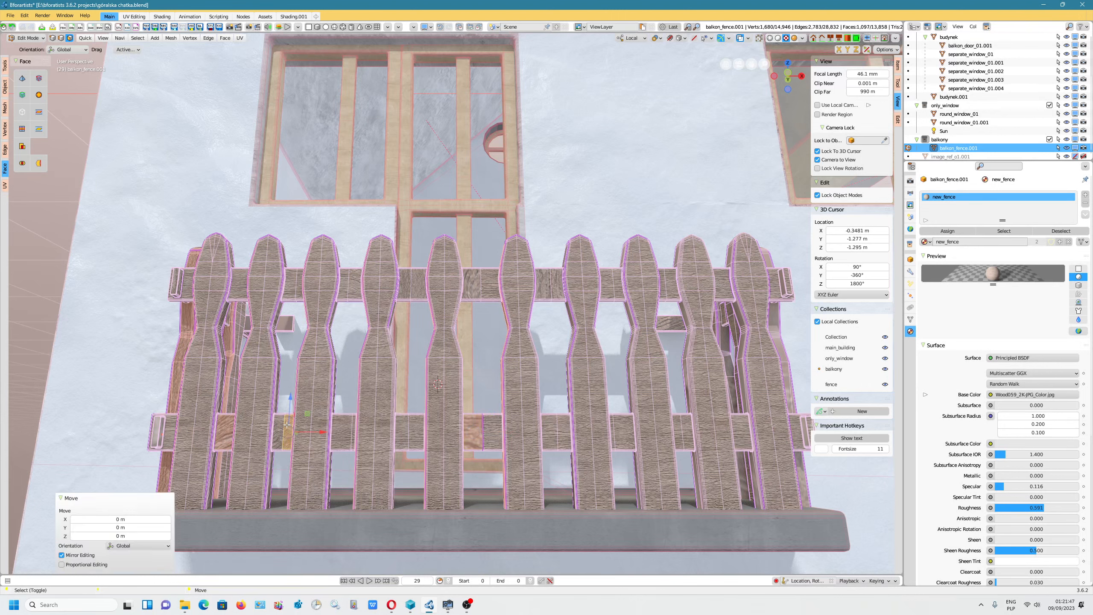
left_click(275, 418, "shift")
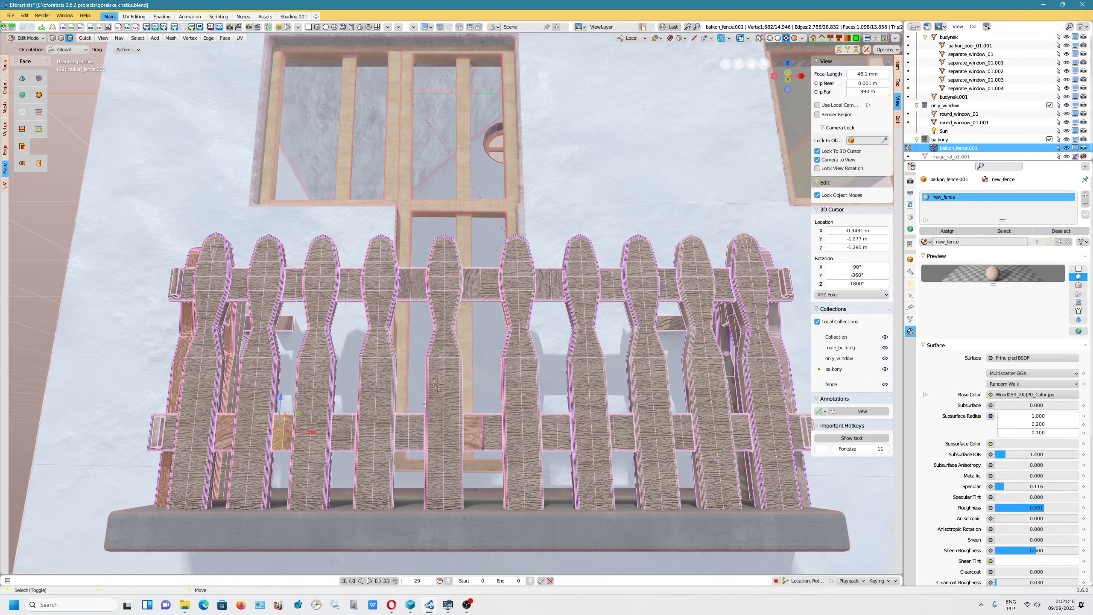
left_click(468, 287, "shift")
left_click(547, 288, "shift")
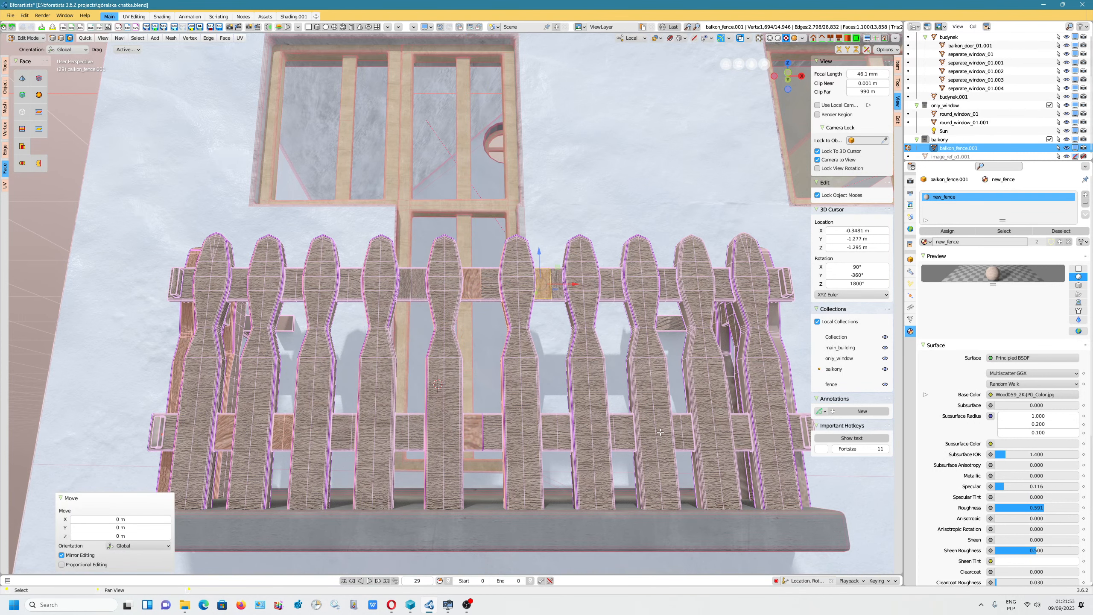
Step: Extend the selection with Select Linked Flat Faces at a sharpness below 14.9° and add the missed faces on the lower and upper crossrails
scroll(739, 430, "down", 2)
key("F3")
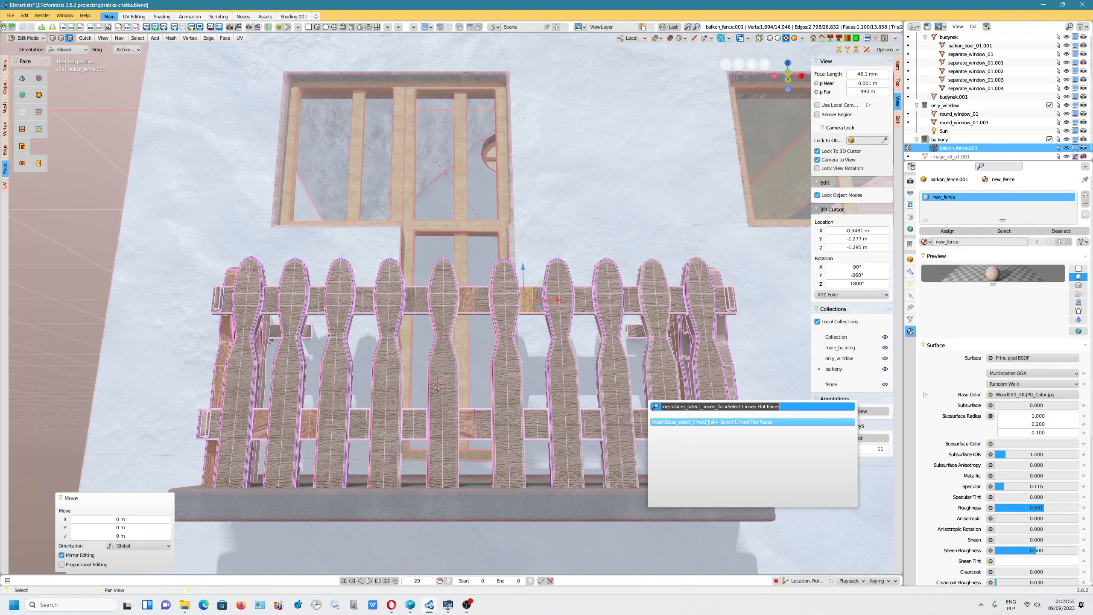
left_click(722, 421)
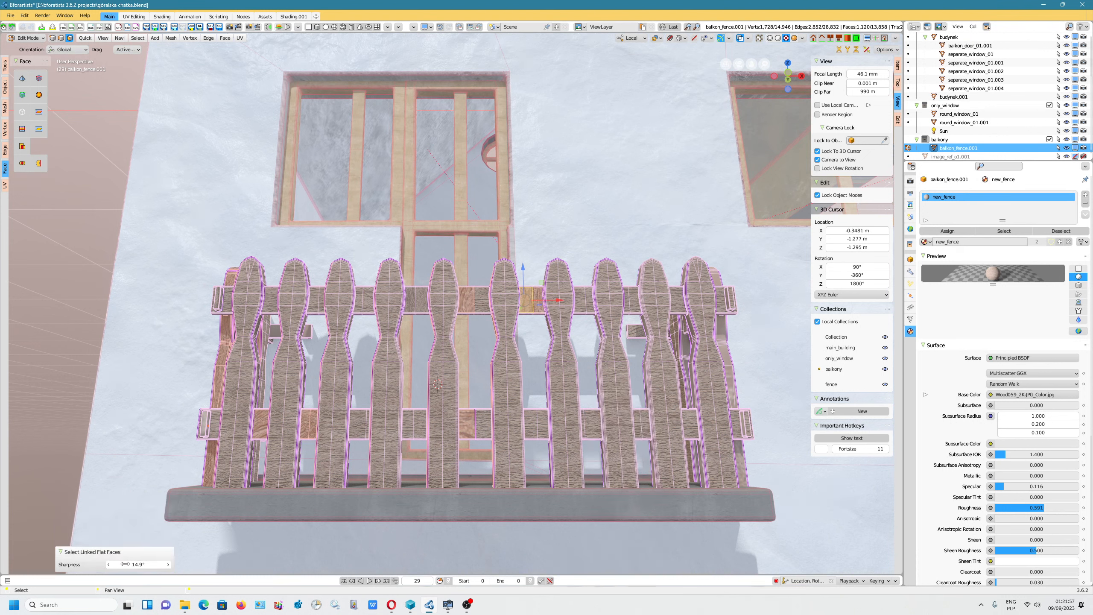
left_click_drag(150, 564, 124, 564)
left_click(482, 431, "shift")
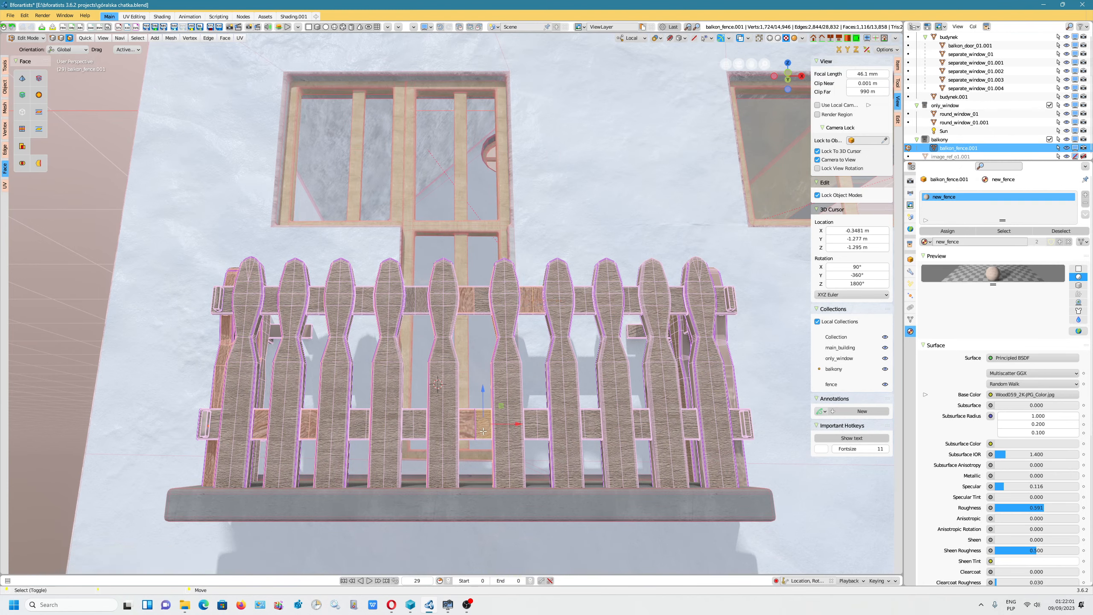
left_click(476, 305, "shift")
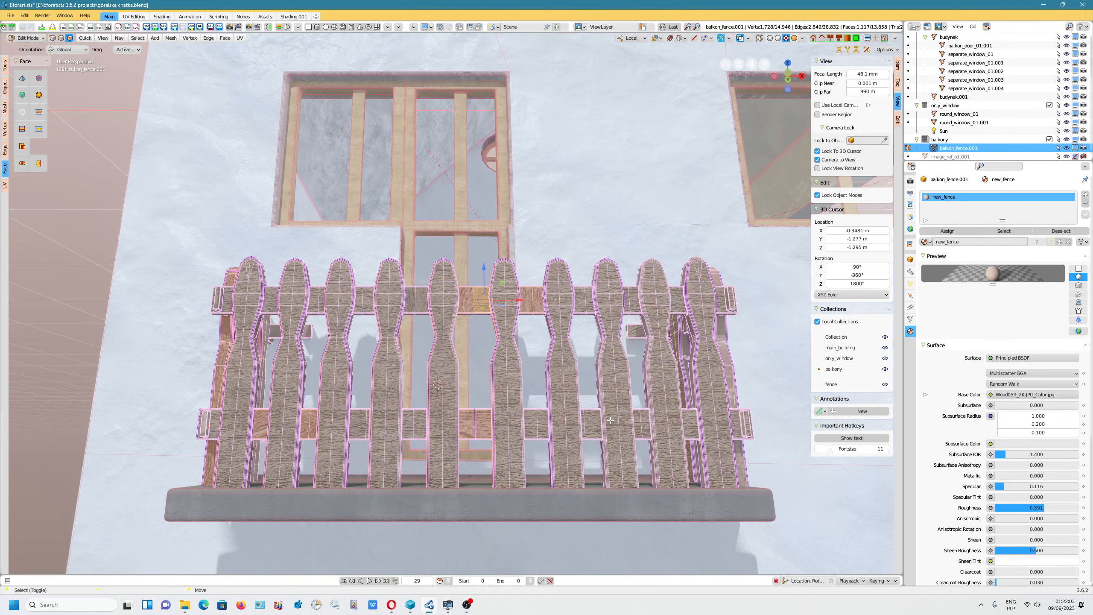
Step: Unwrap the selected plank side and crossrail faces with Unwrap Conformal
middle_click_drag(610, 420, 362, 436)
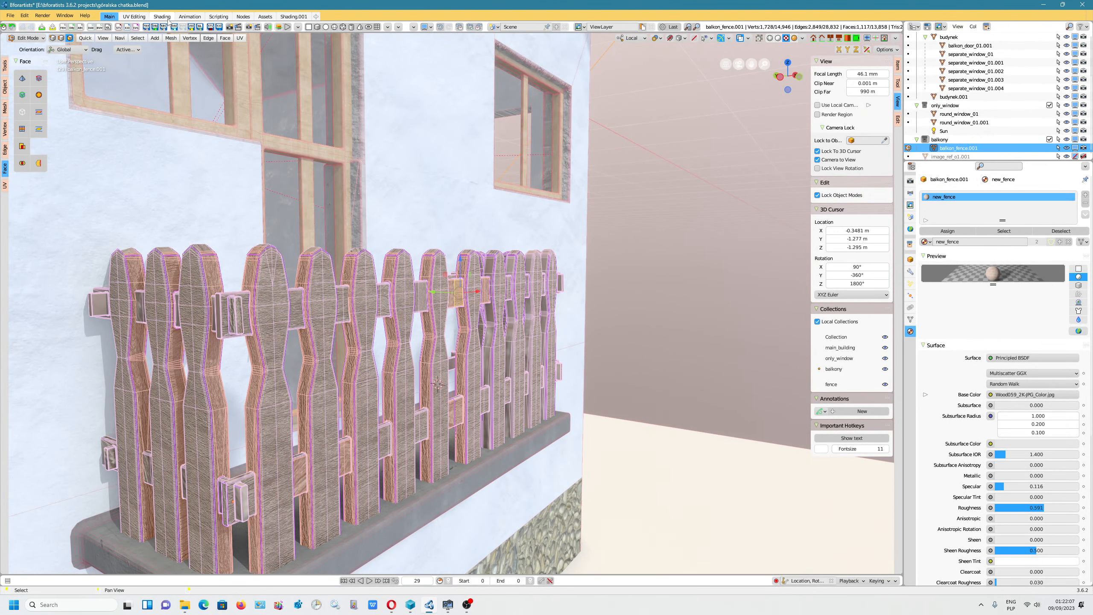
left_click(240, 38)
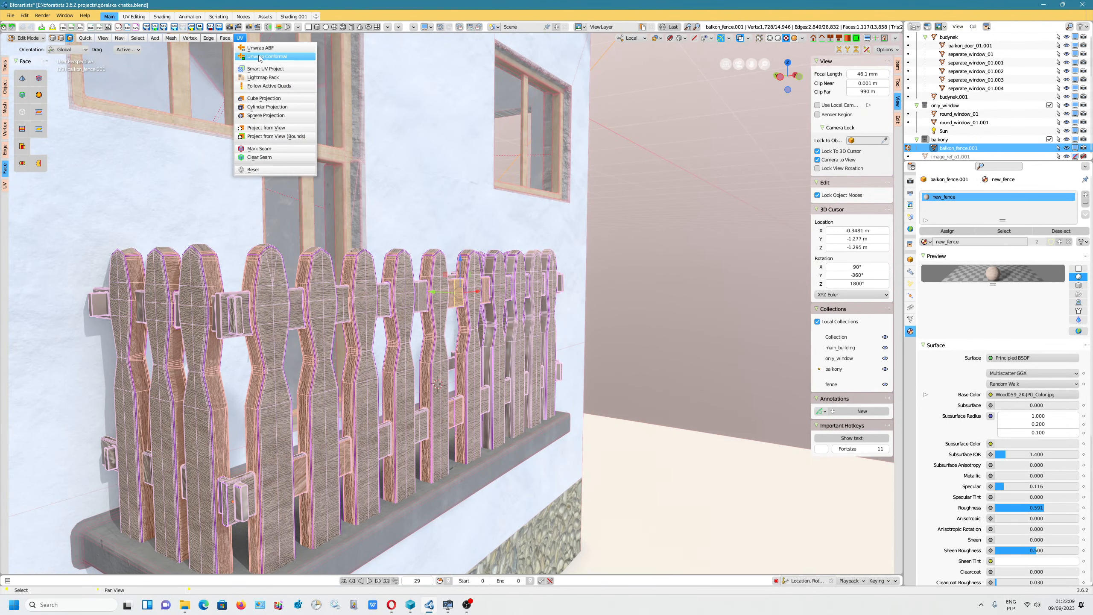
left_click(263, 57)
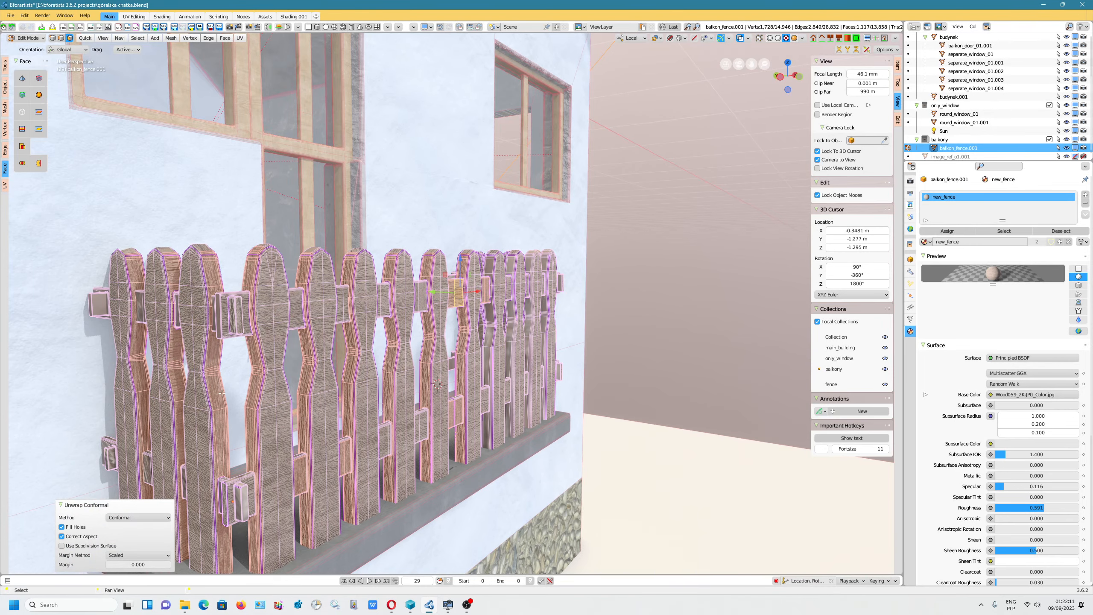
Step: In the UV Editing workspace, scale the selected UV islands about 2.8 times along X and about 3 times overall along Y
left_click(134, 16)
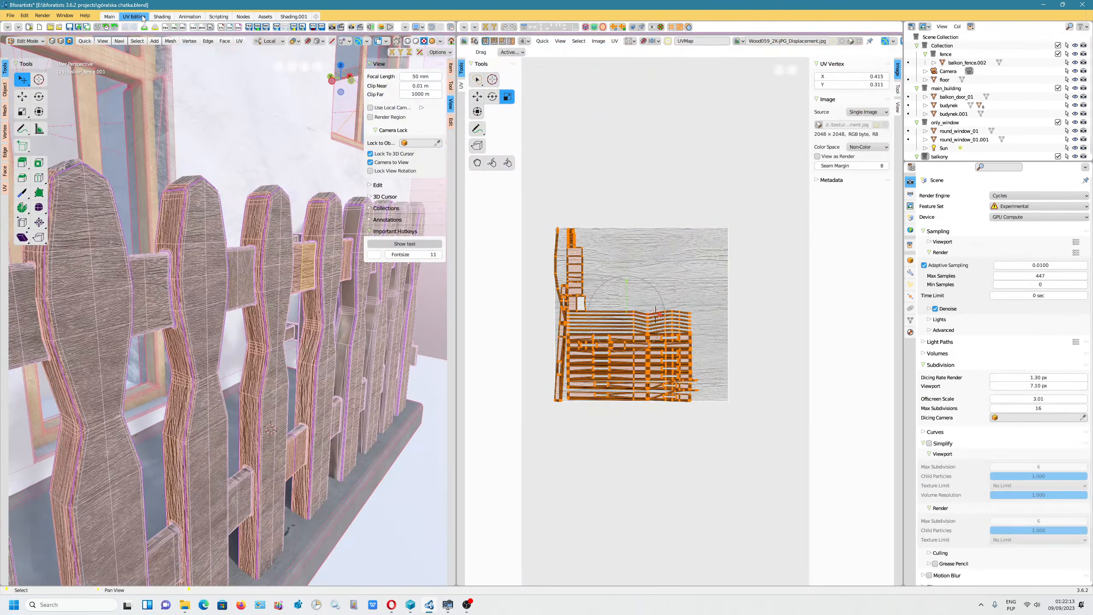
left_click_drag(624, 280, 624, 240)
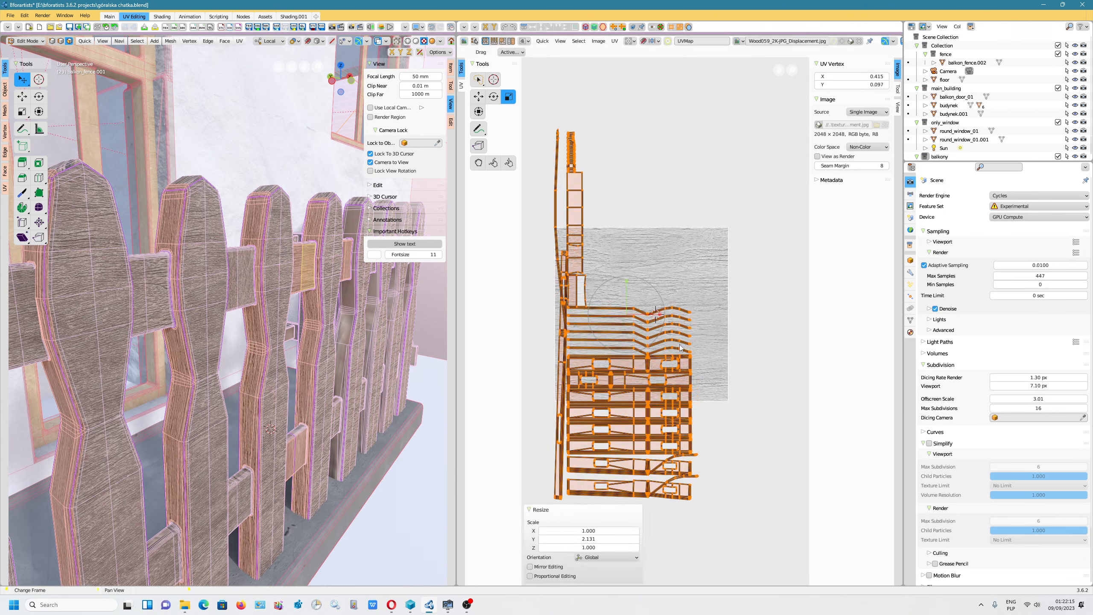
left_click_drag(661, 314, 723, 314)
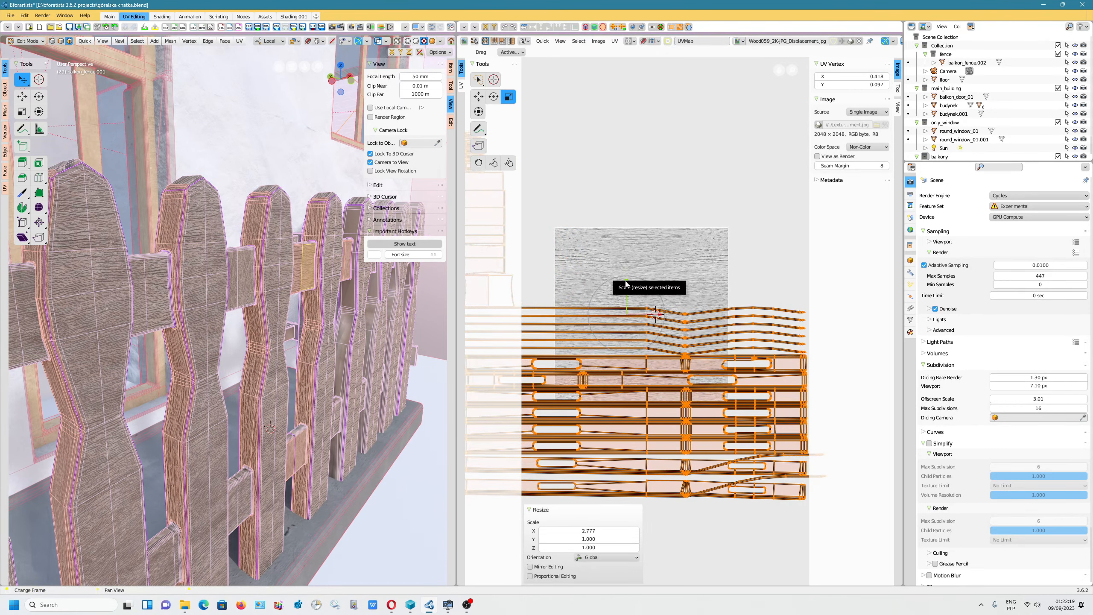
mouse_move(627, 280)
left_mouse_down()
mouse_move(627, 297)
mouse_move(627, 269)
left_mouse_up()
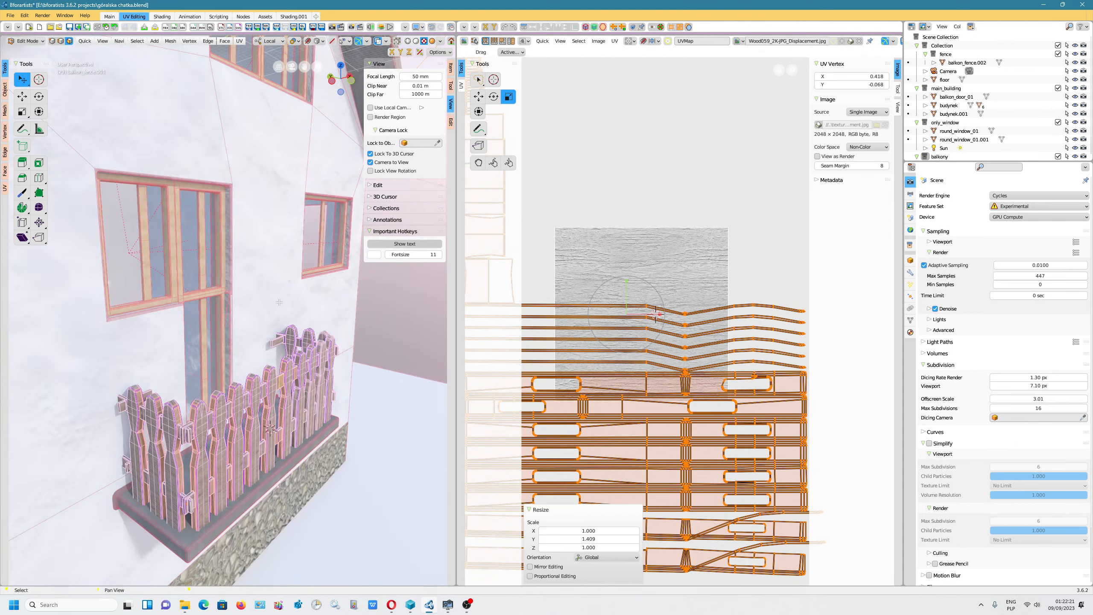
Step: Inspect the wood grain on the fence planks and crossrails in the Main workspace using rendered shading
scroll(224, 302, "down", 4)
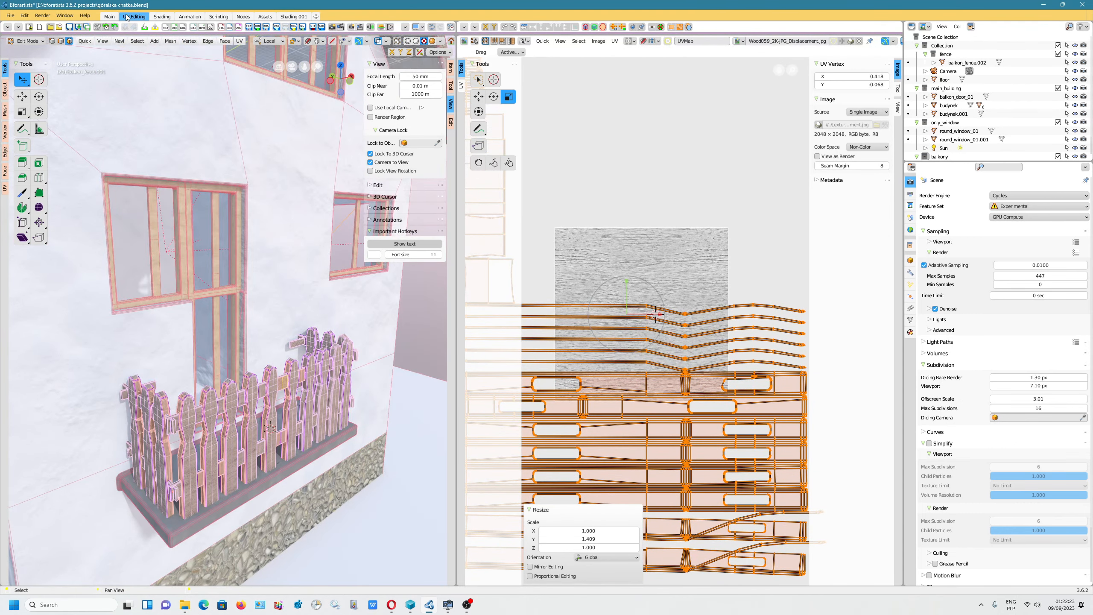
left_click(109, 16)
scroll(357, 397, "up", 2)
scroll(357, 397, "up", 5)
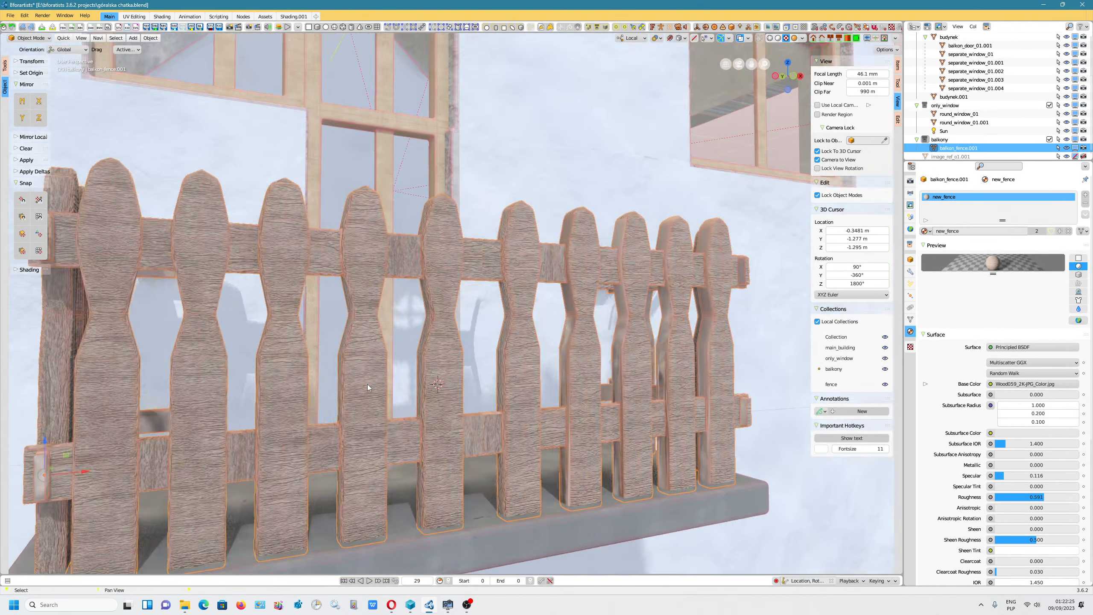
left_click(794, 39)
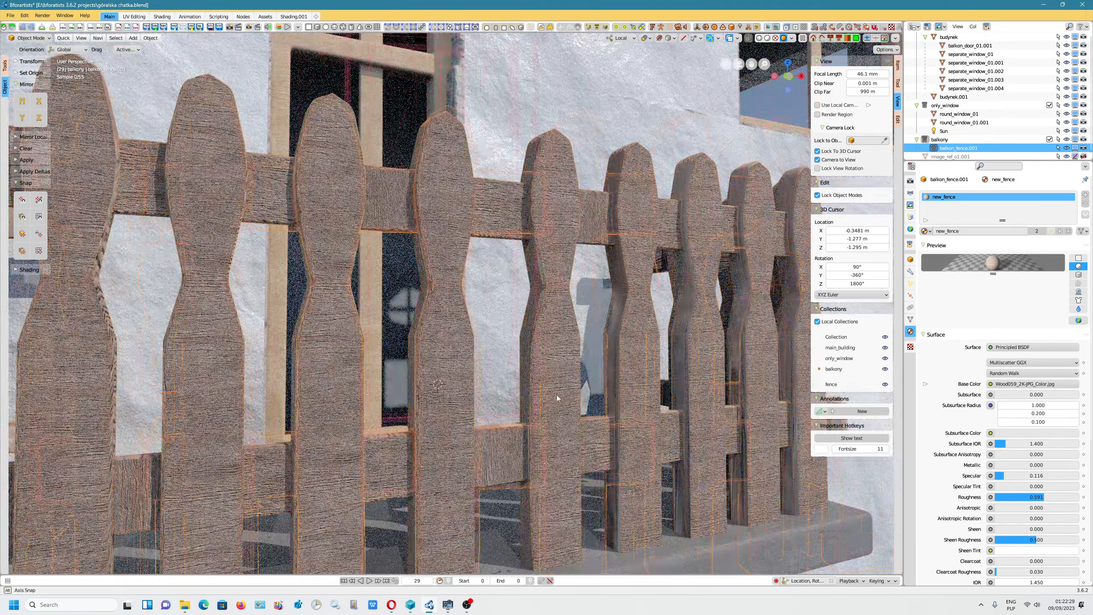
middle_click_drag(557, 398, 385, 378)
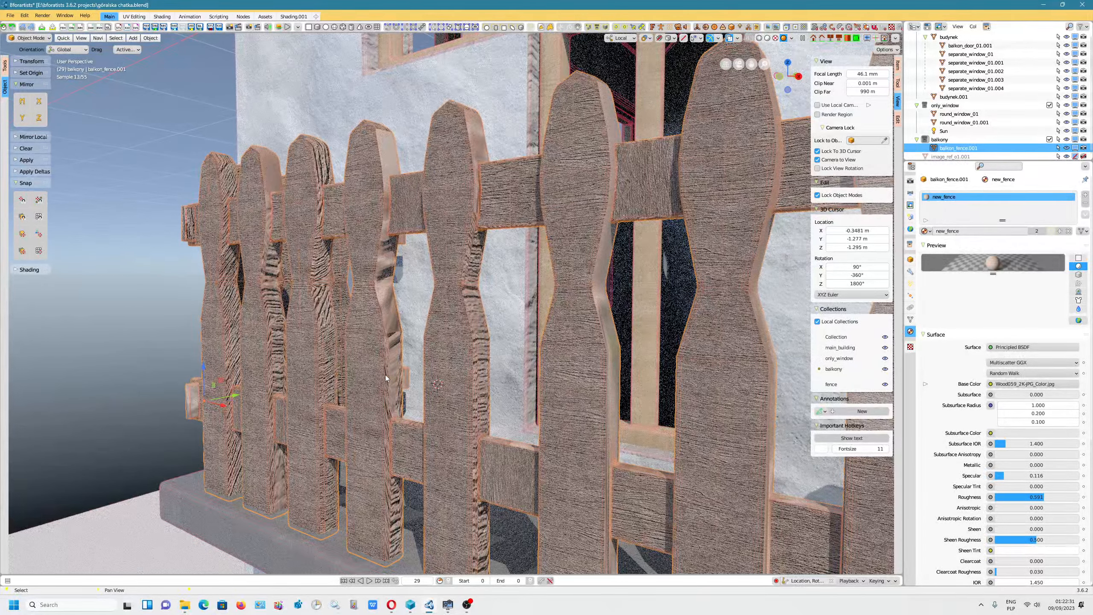
Step: In Edit Mode, select side faces of the third and fourth fence planks and extend the selection with Select Linked Flat Faces at 12.9° sharpness
key("Tab")
left_click(391, 313)
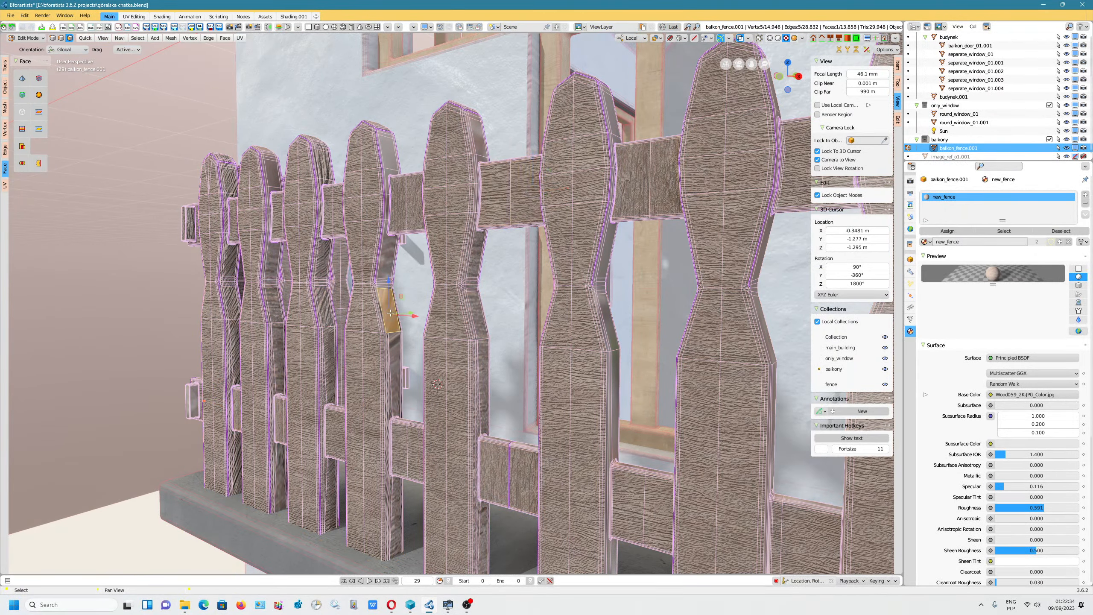
left_click(325, 306, "shift")
left_click(397, 386, "shift")
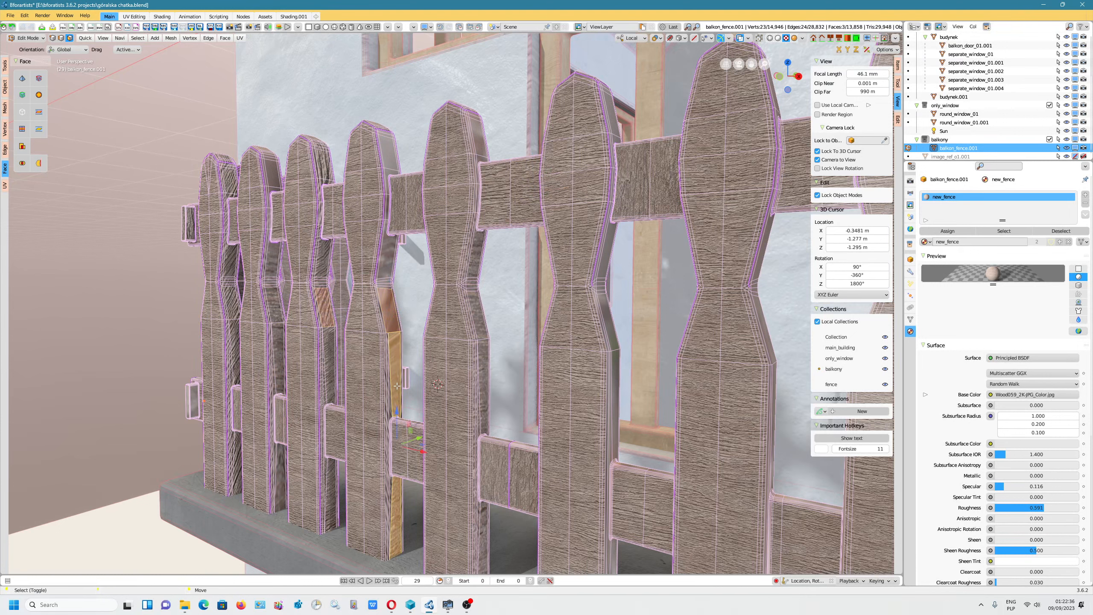
left_click(382, 267, "shift")
key("space")
left_click(385, 263)
left_click(444, 281)
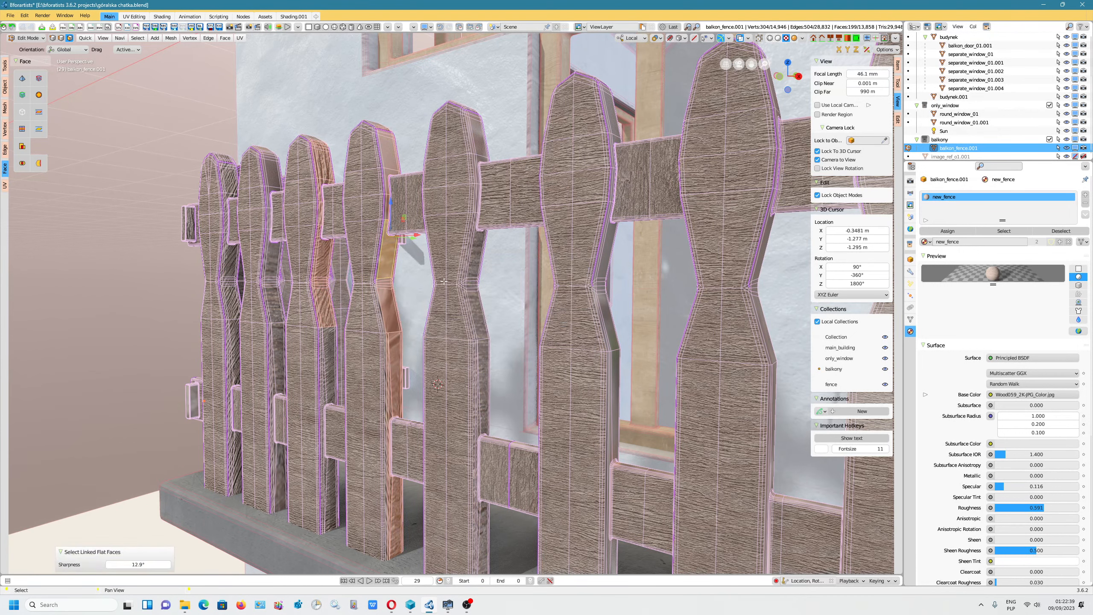
Step: Unwrap the selected plank side faces with Unwrap Conformal, deselect everything and return the fence to Object Mode
key("u")
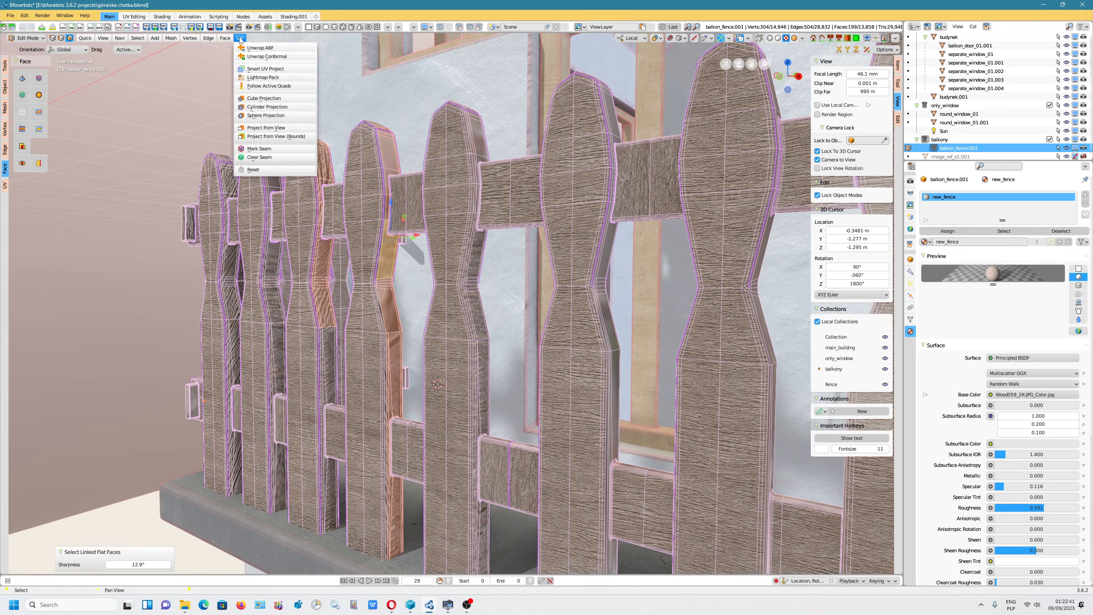
left_click(263, 54)
scroll(355, 239, "down", 5)
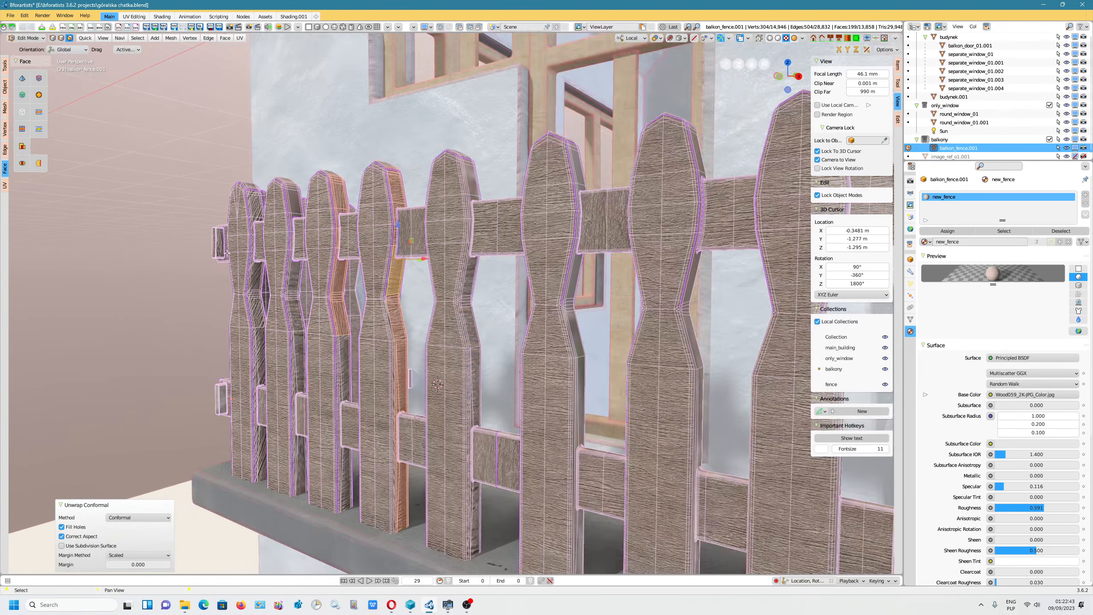
key("alt+a")
middle_click_drag(354, 238, 235, 297)
scroll(236, 297, "down", 5)
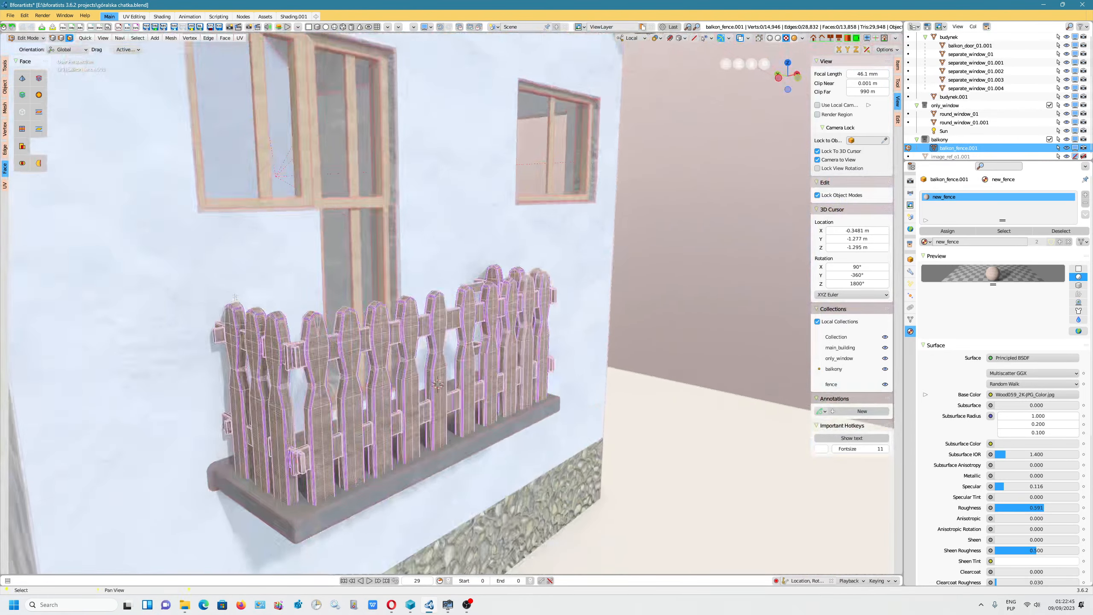
left_click(39, 38)
left_click(25, 34)
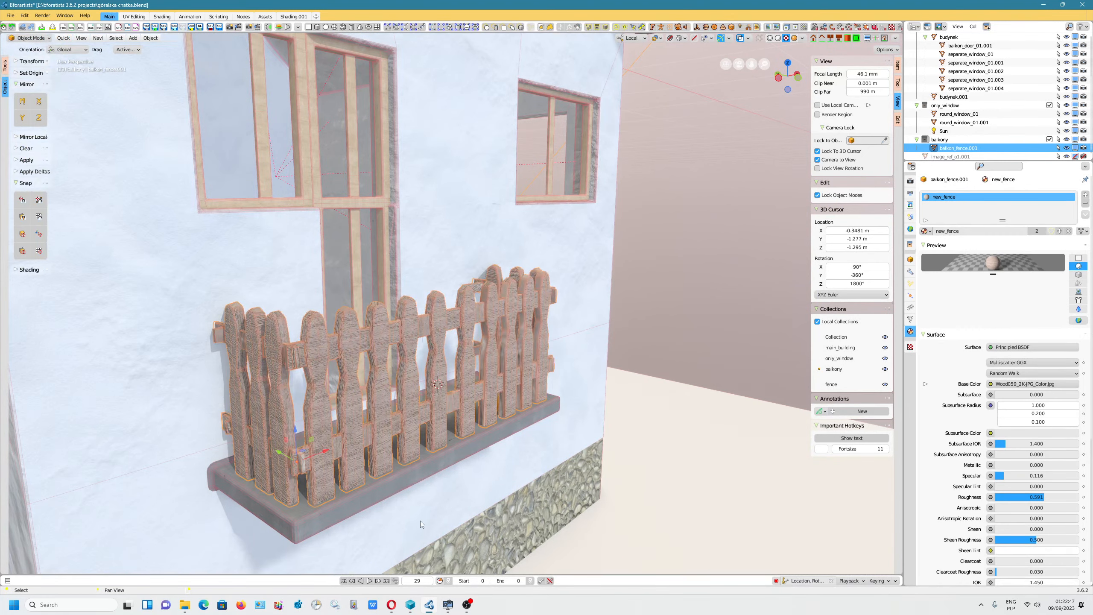
Step: Switch to the ambientCG page in Opera and list the assets tagged metal by way of the Metal 041 A material
left_click(404, 556)
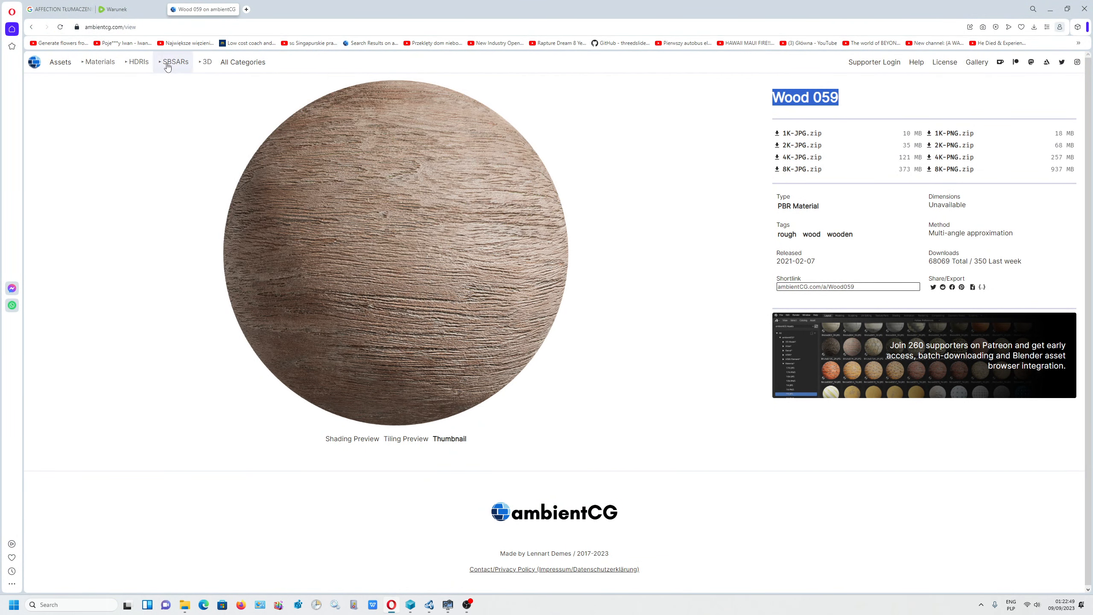
left_click(99, 63)
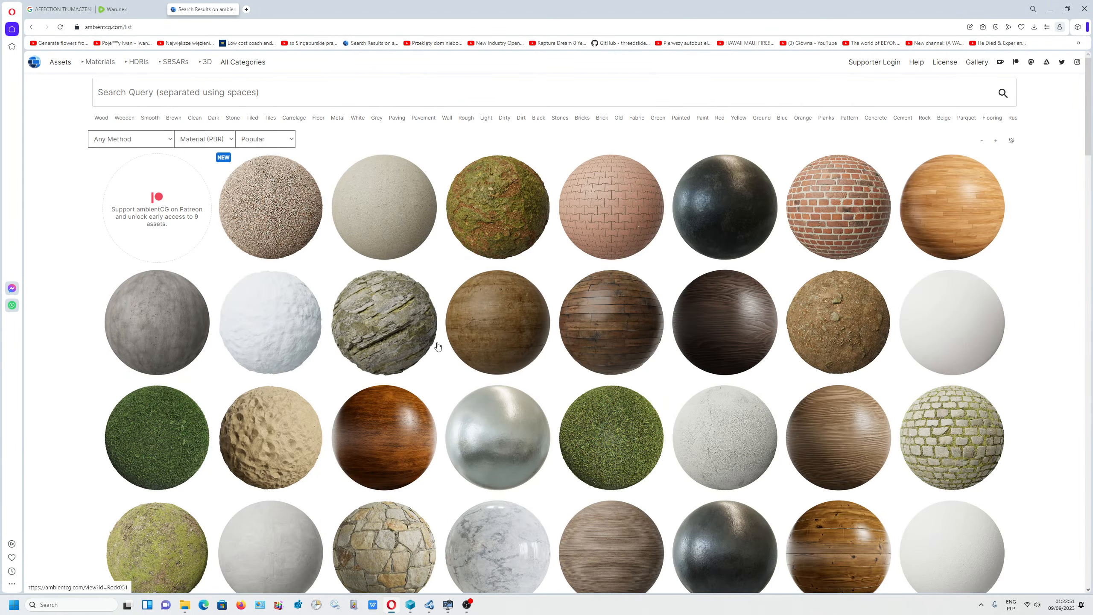
scroll(473, 301, "down", 5)
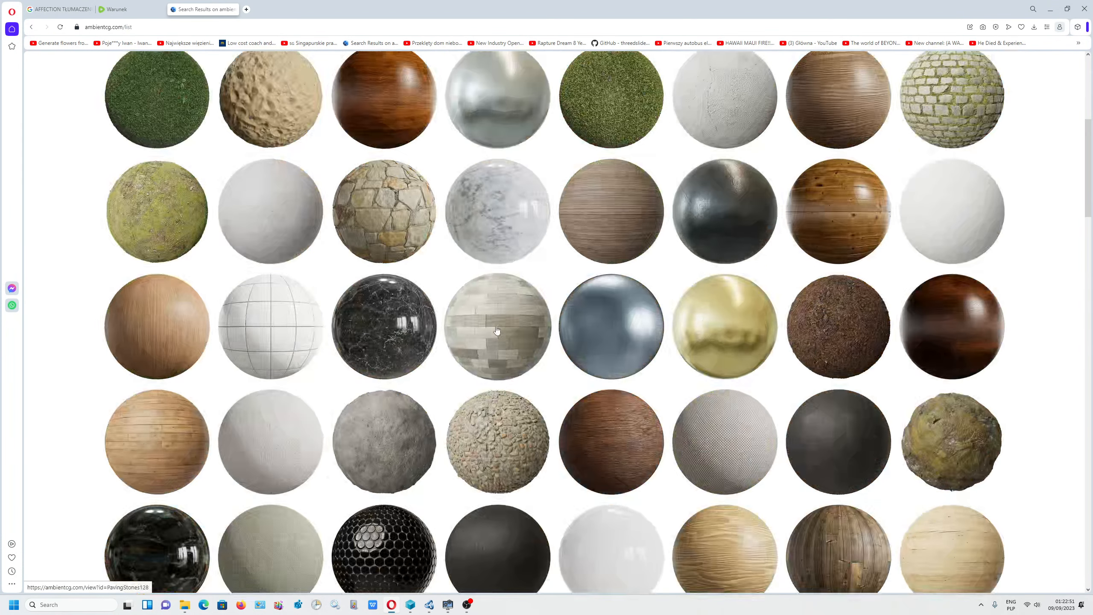
left_click(505, 121)
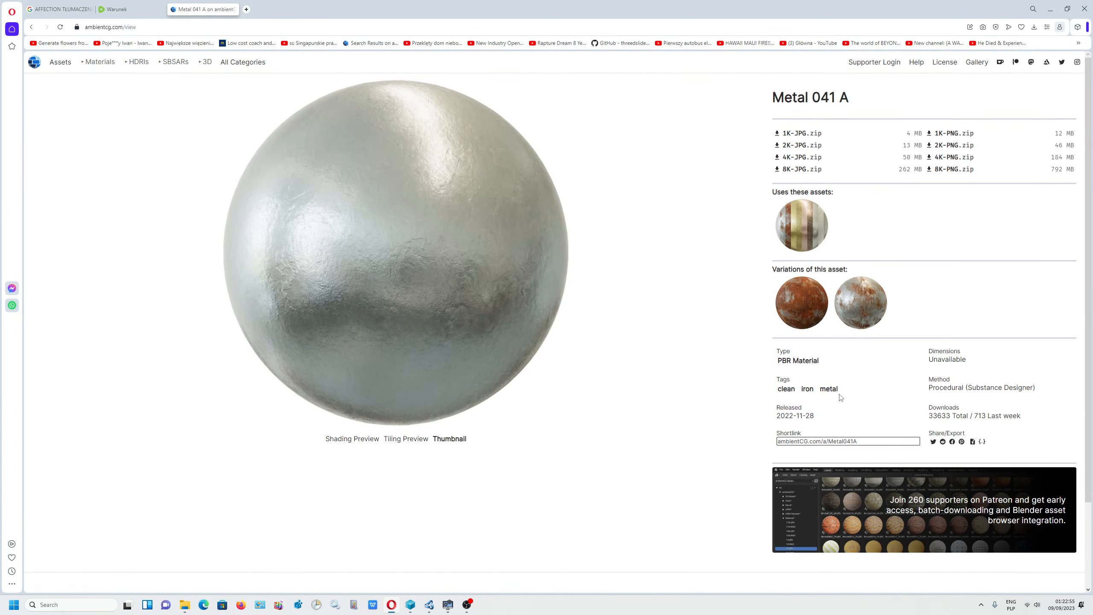
left_click(829, 389)
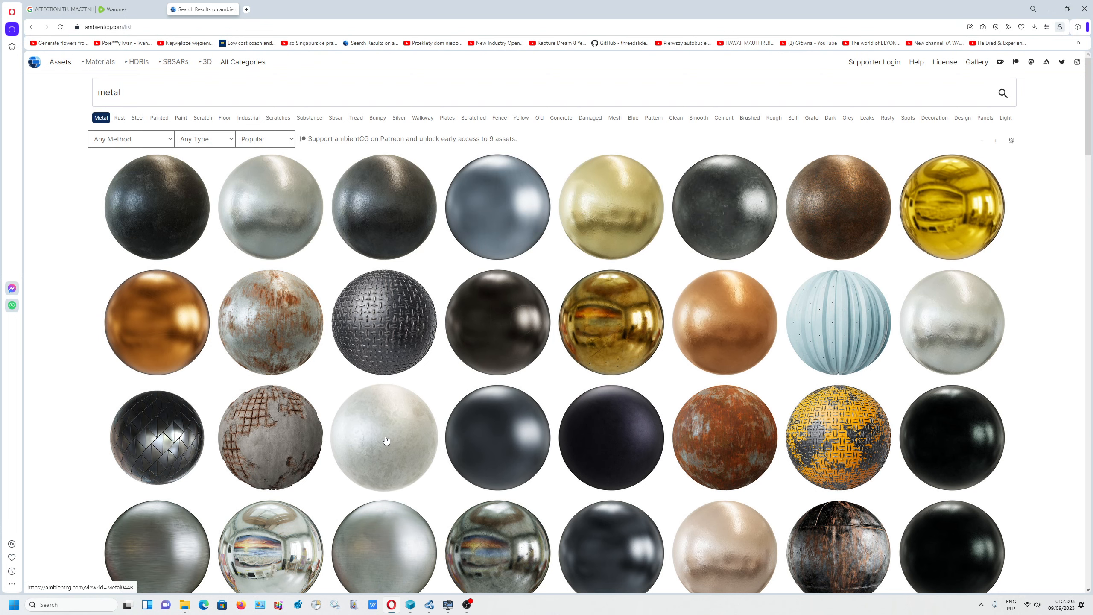
Step: Open the Metal 012 material from the metal assets and download its 2K-JPG archive
scroll(382, 439, "down", 2)
scroll(385, 449, "down", 2)
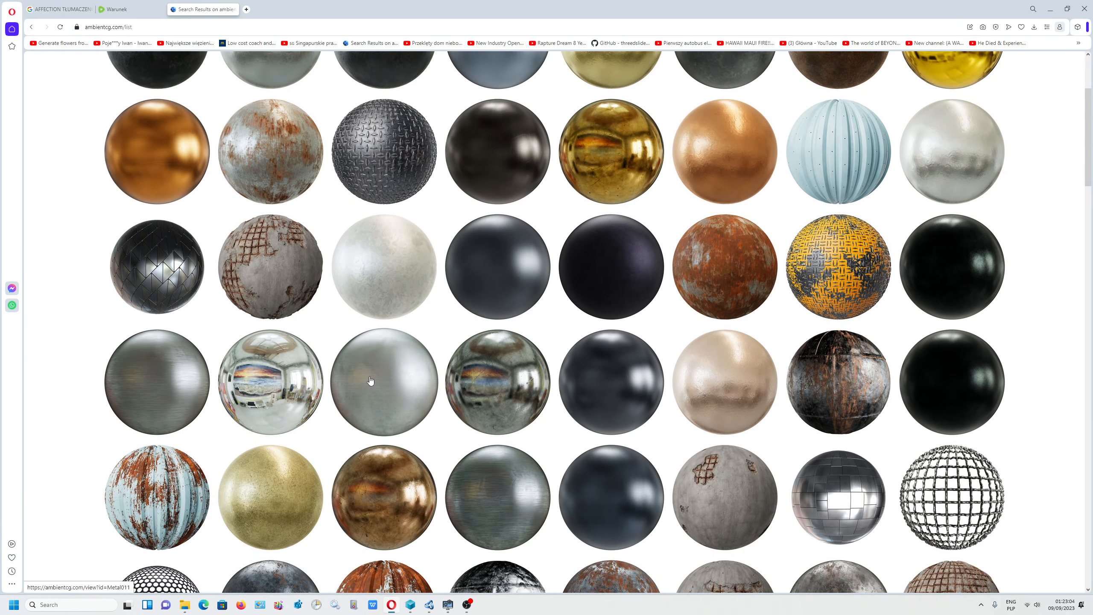
left_click(301, 373)
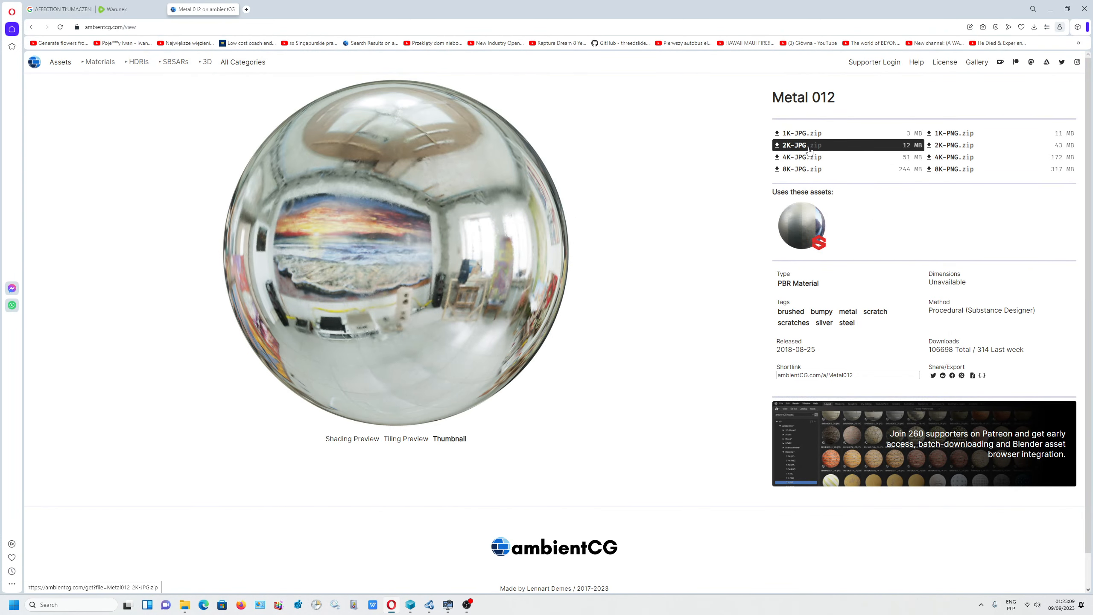
left_click(809, 150)
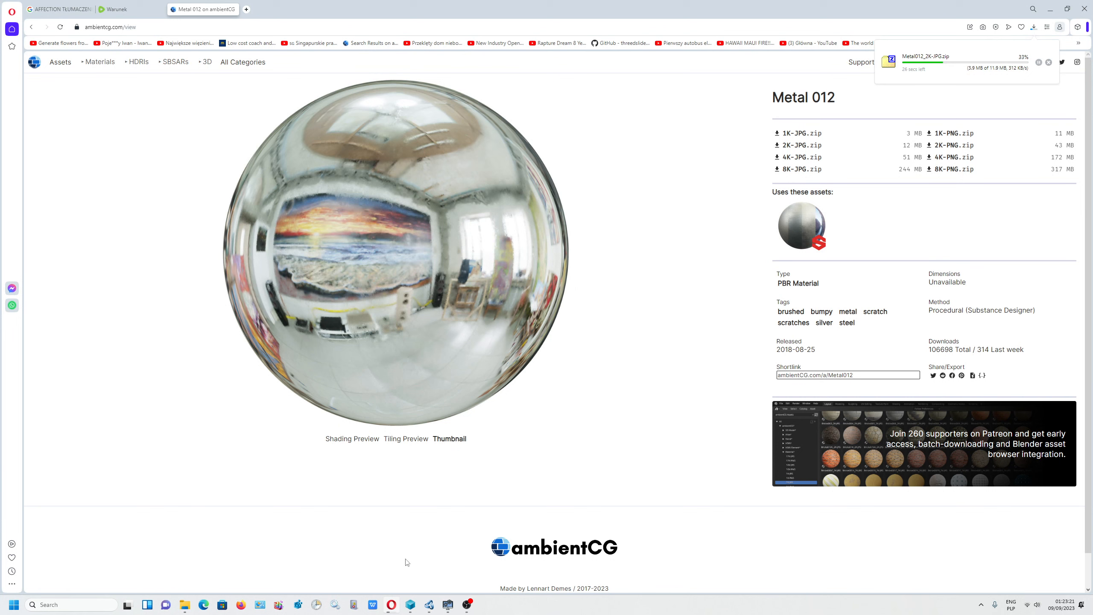
Step: Bring up the open File Explorer windows to switch to one of them
left_click(186, 610)
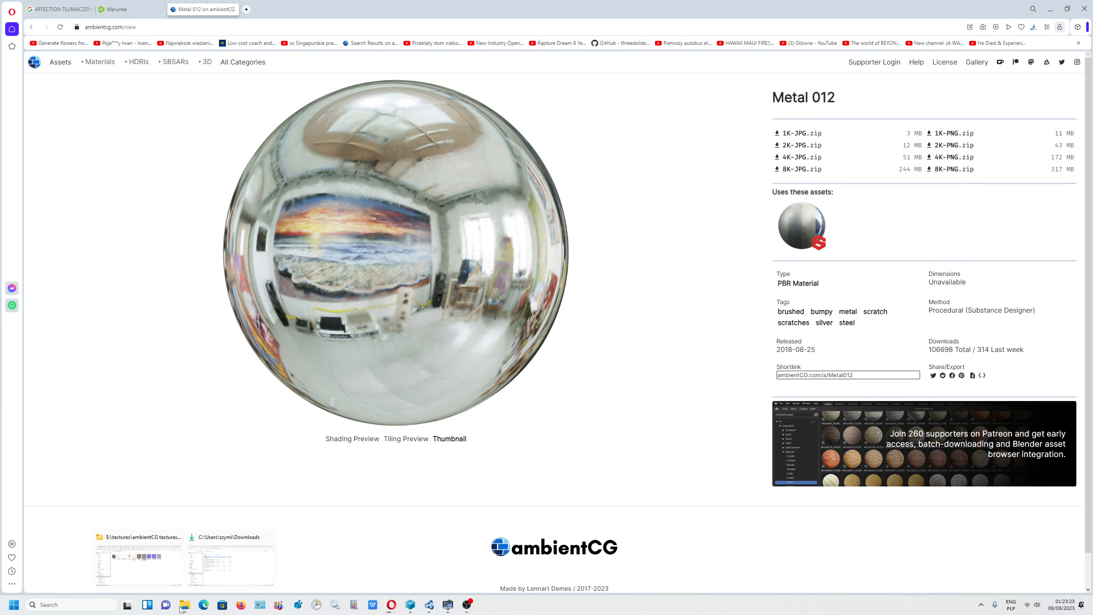